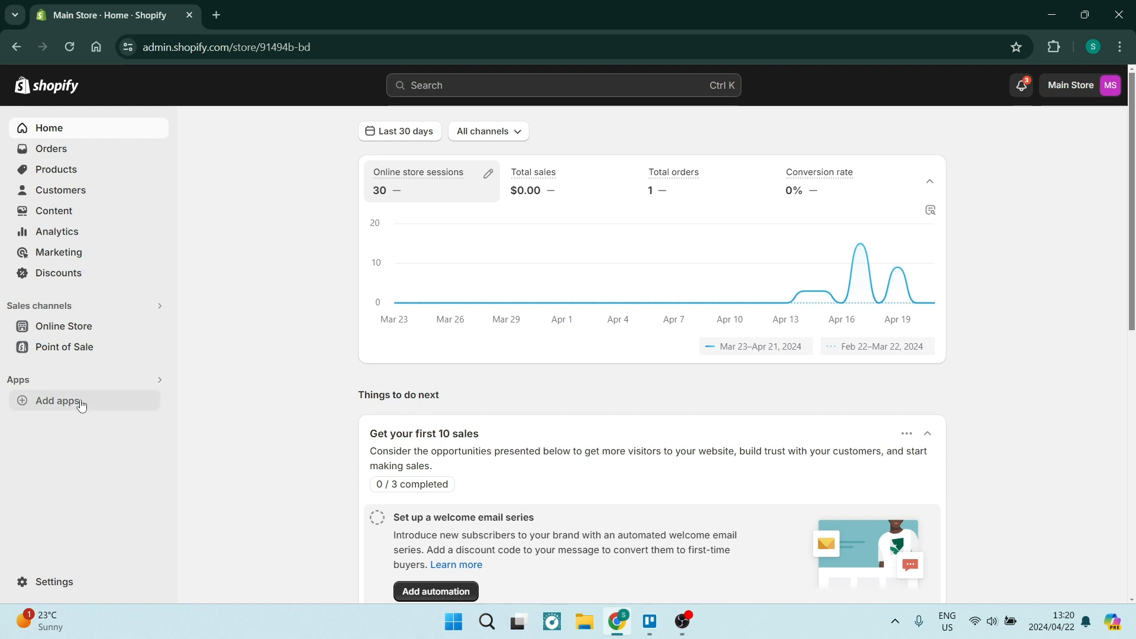
Step: Open the Shopify App Store from the store admin's app suggestions
left_click(63, 401)
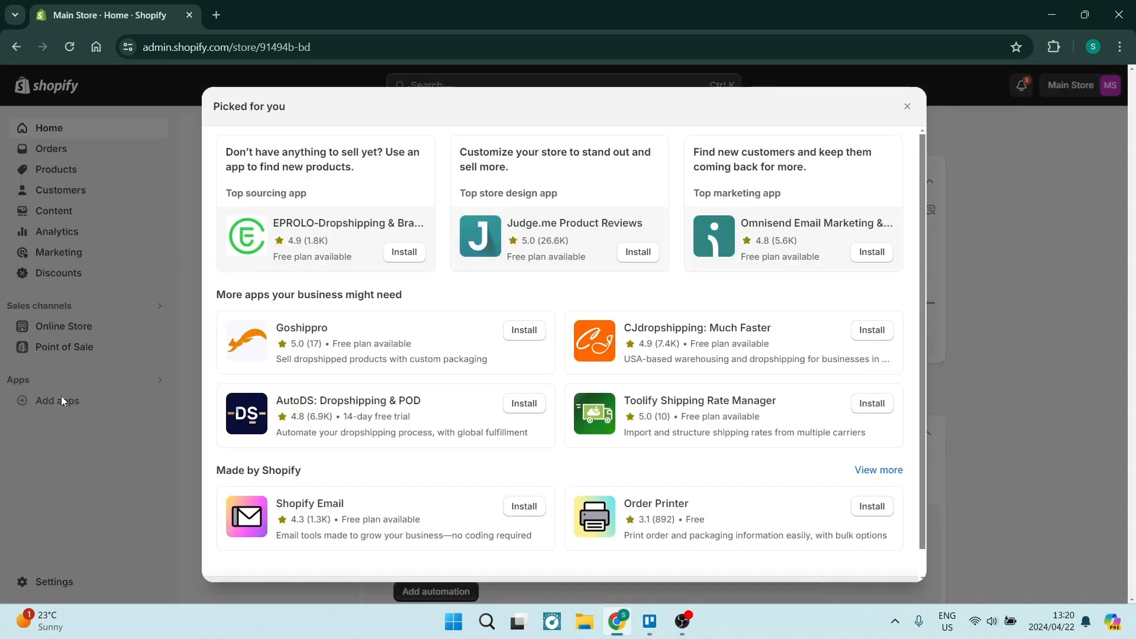
scroll(533, 395, "down", 1)
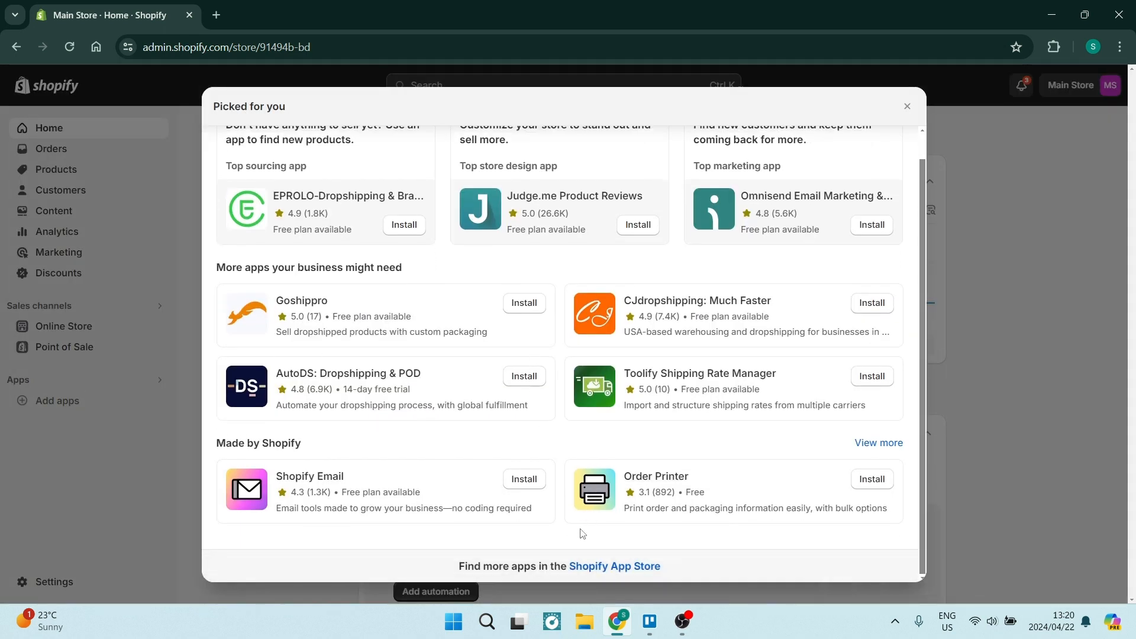
left_click(615, 566)
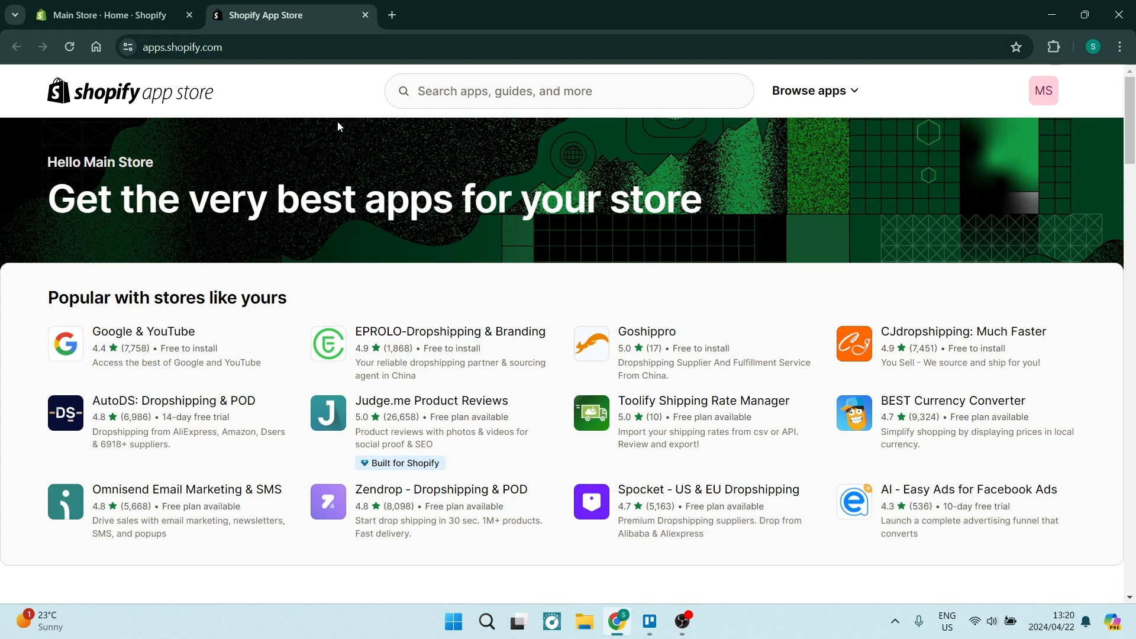
Step: Search the app store for "loox" and open the Loox - Product Reviews App listing
left_click(248, 52)
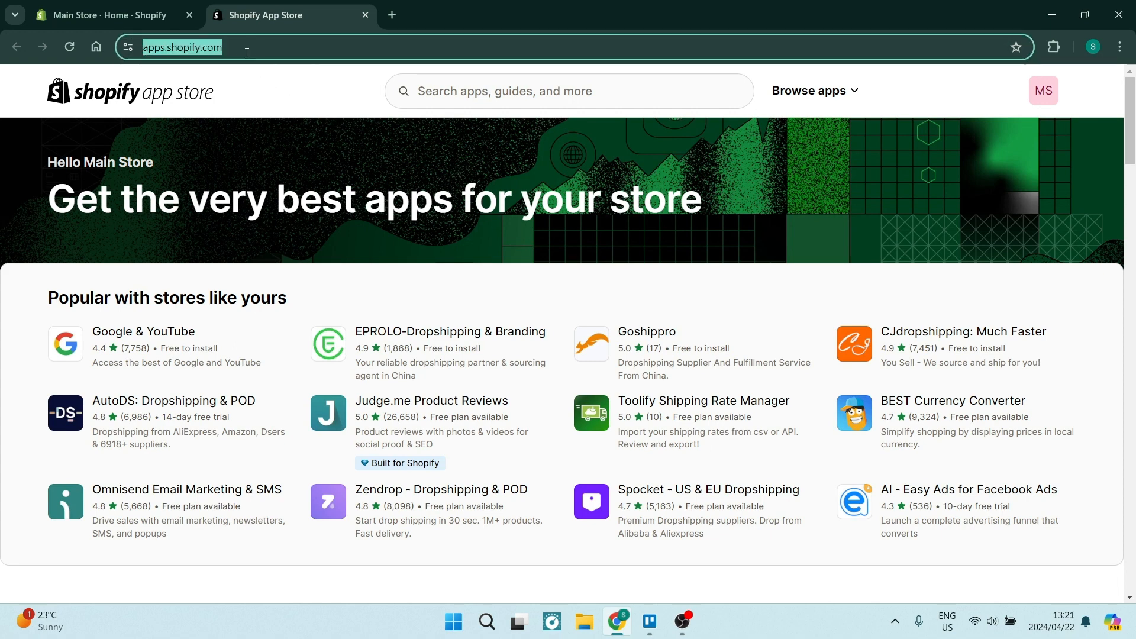
left_click(285, 86)
left_click(482, 93)
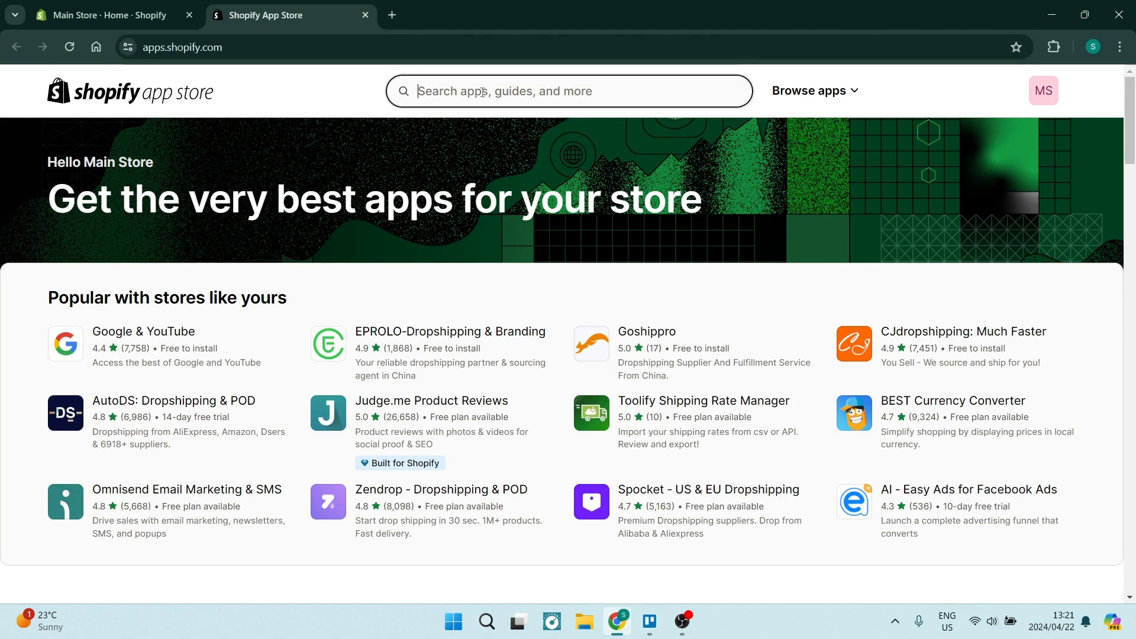
left_click(494, 129)
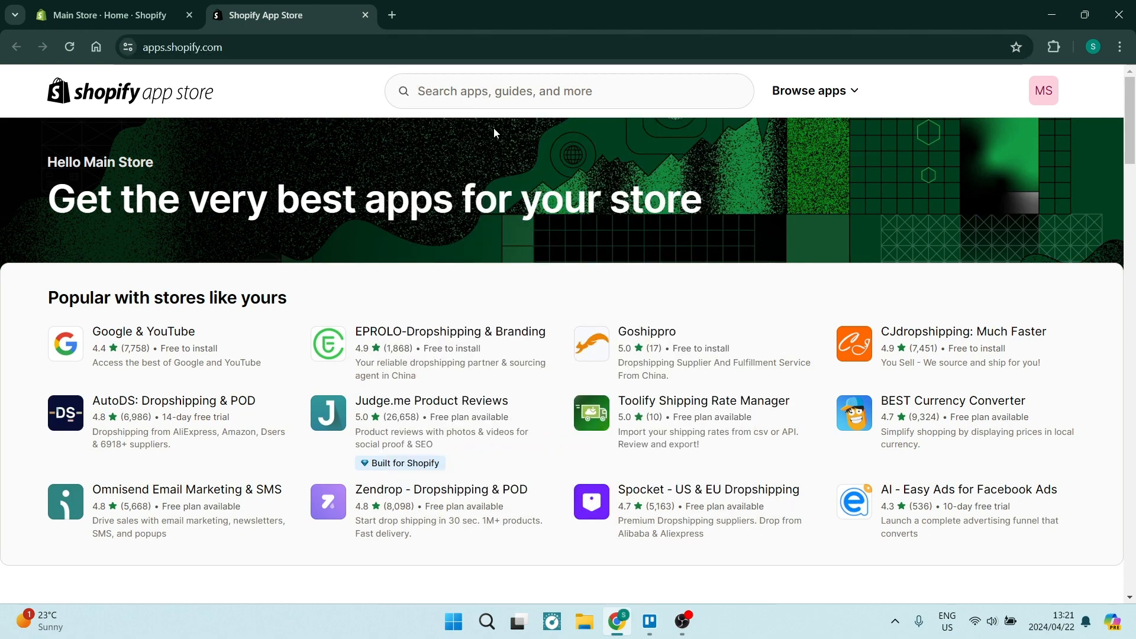
left_click(497, 94)
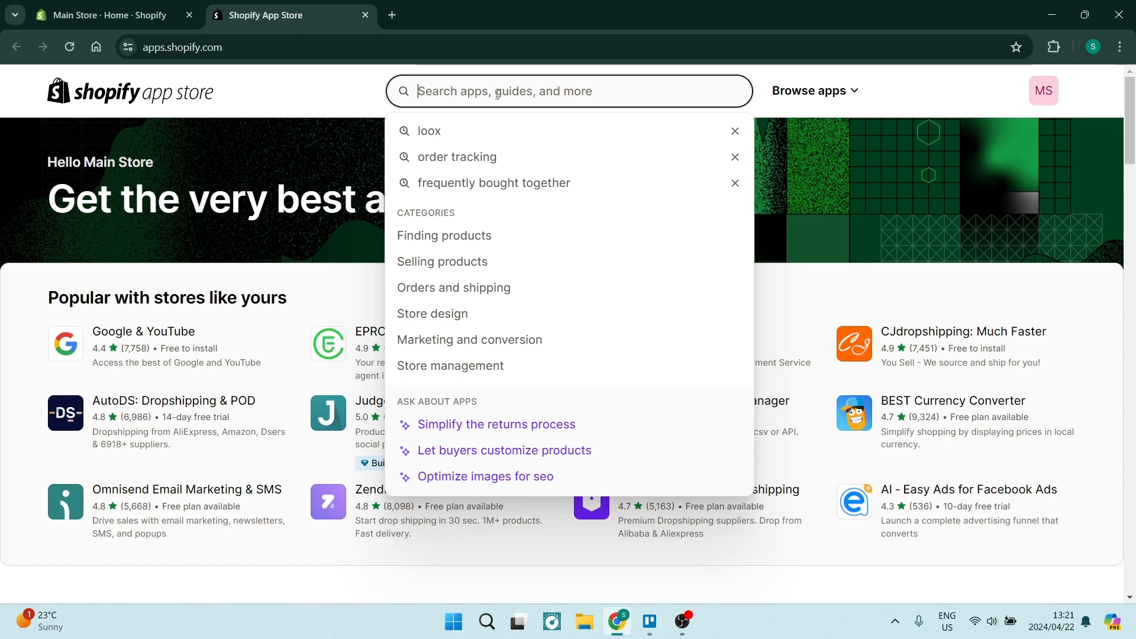
left_click(464, 128)
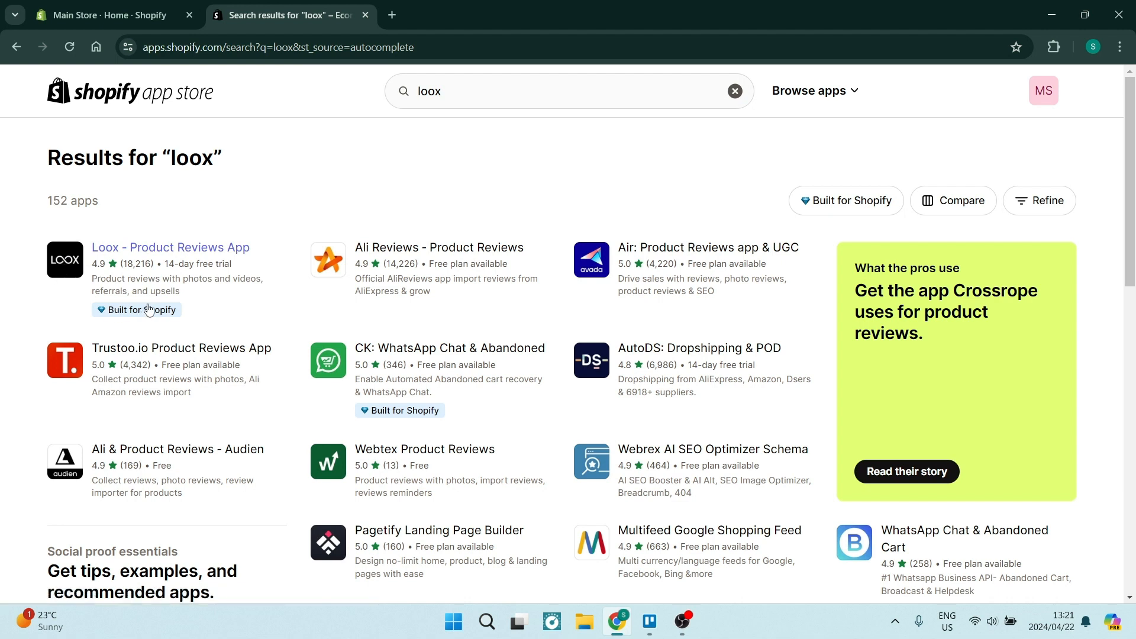
left_click(165, 247)
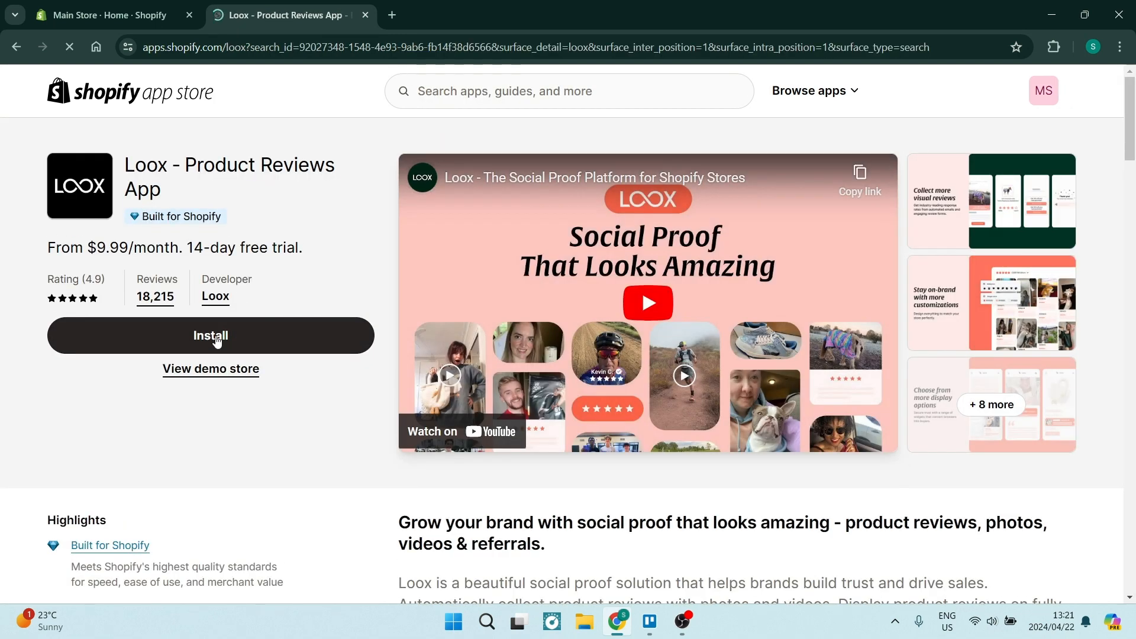
Step: Install the Loox - Product Reviews App on the store and approve its requested data access
left_click_drag(42, 249, 305, 248)
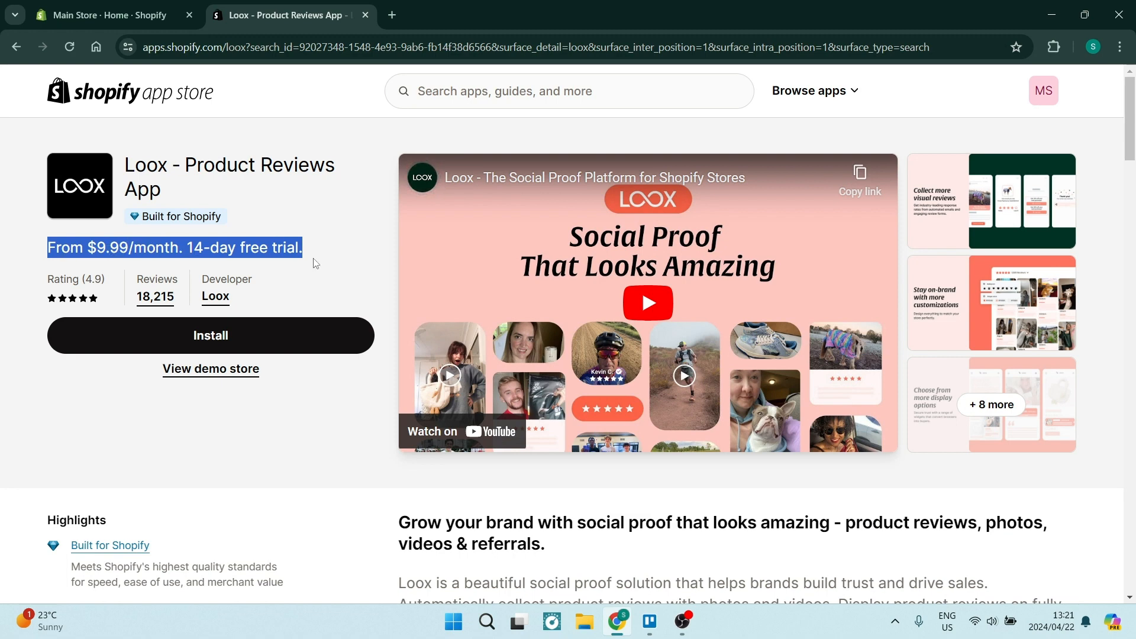
left_click(215, 342)
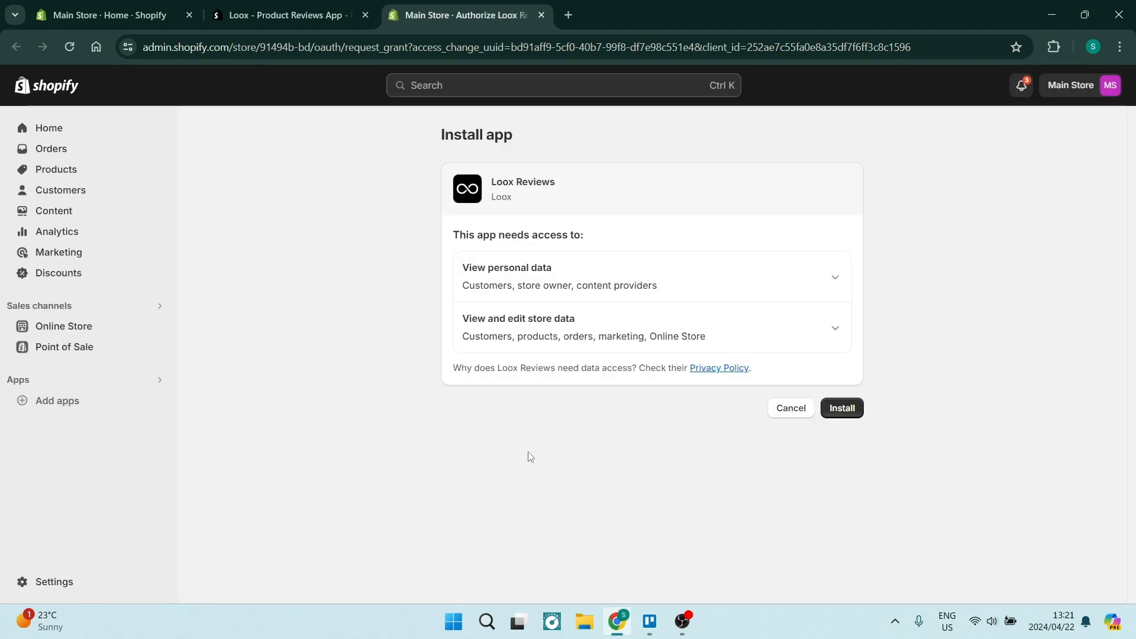
left_click(850, 408)
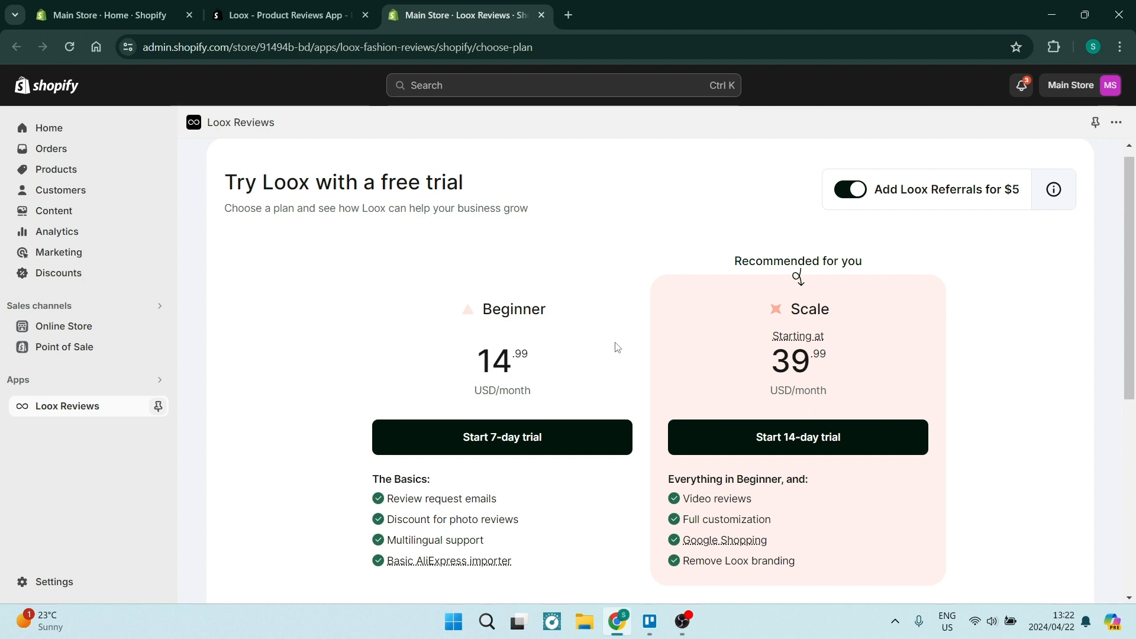
Step: Start the 7-day trial of Loox's Beginner plan, declining the Scale plan offer, and approve the subscription
left_click_drag(792, 312, 837, 323)
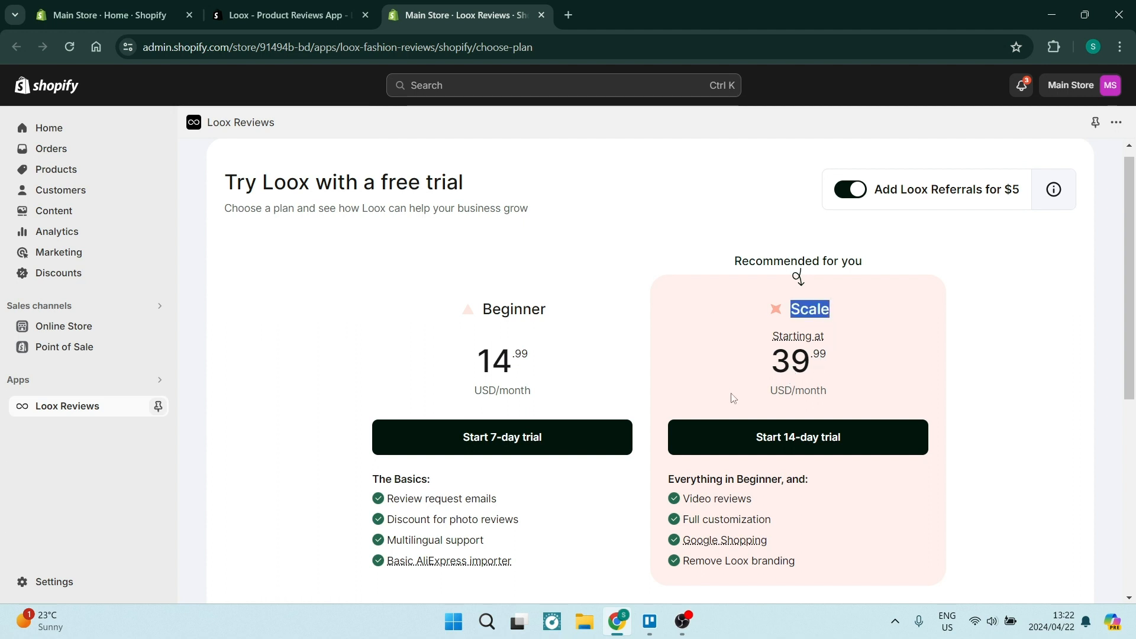
left_click(489, 438)
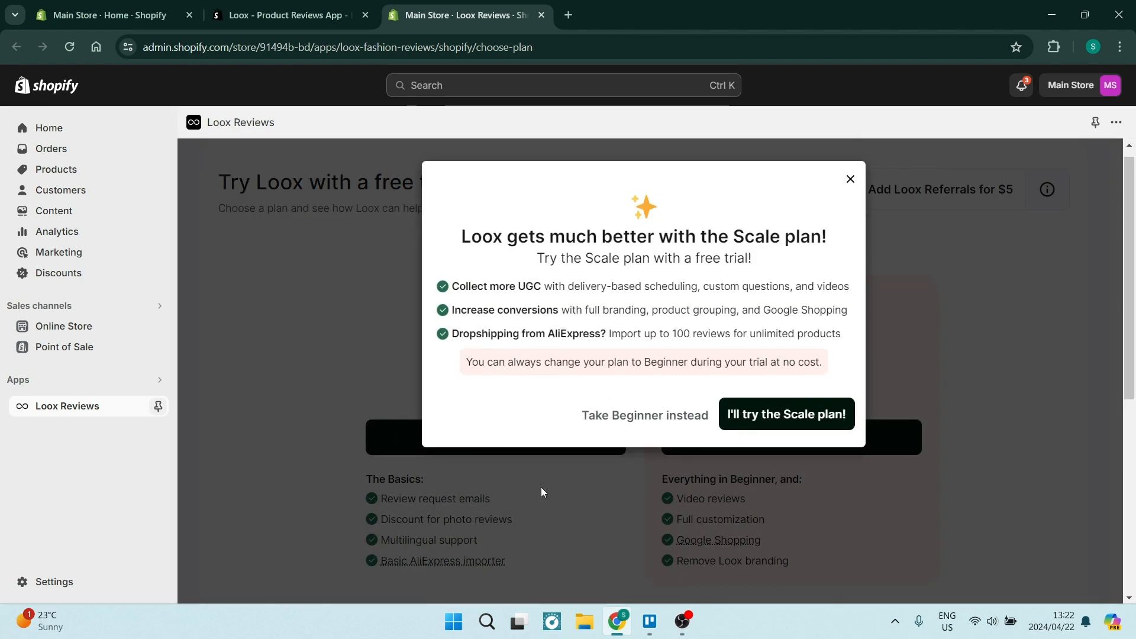
left_click(623, 416)
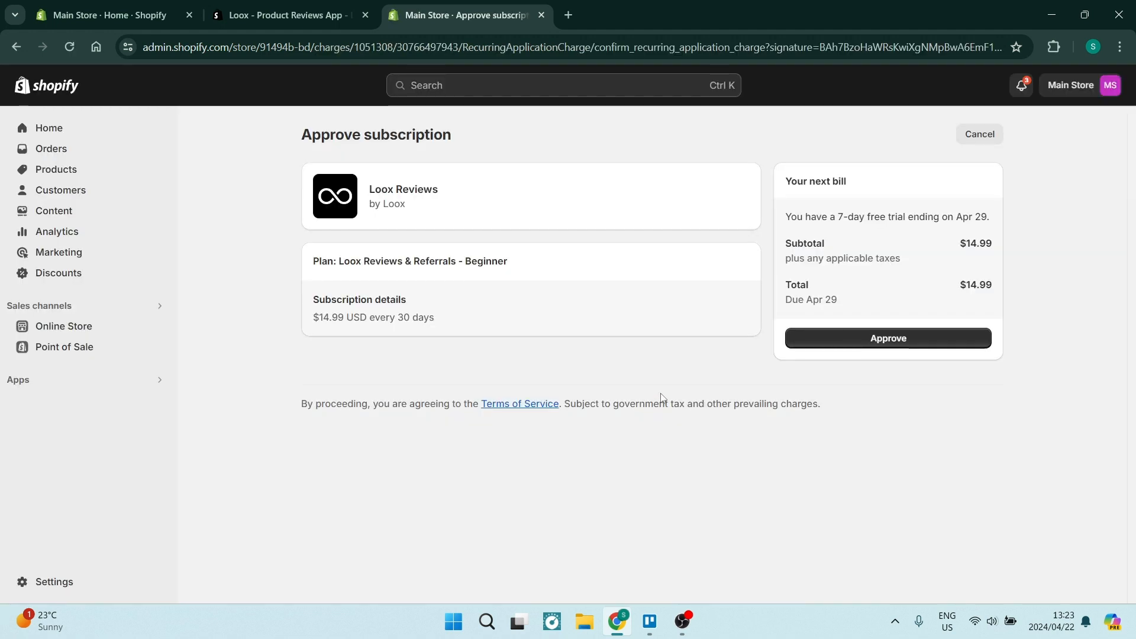
left_click_drag(782, 179, 845, 181)
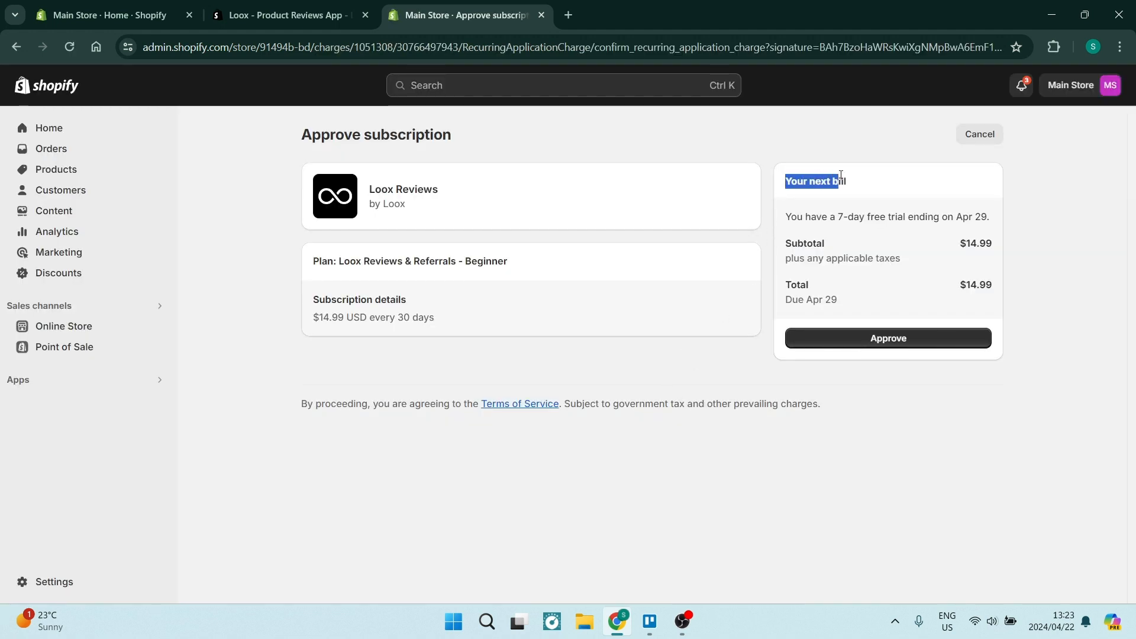
left_click(900, 296)
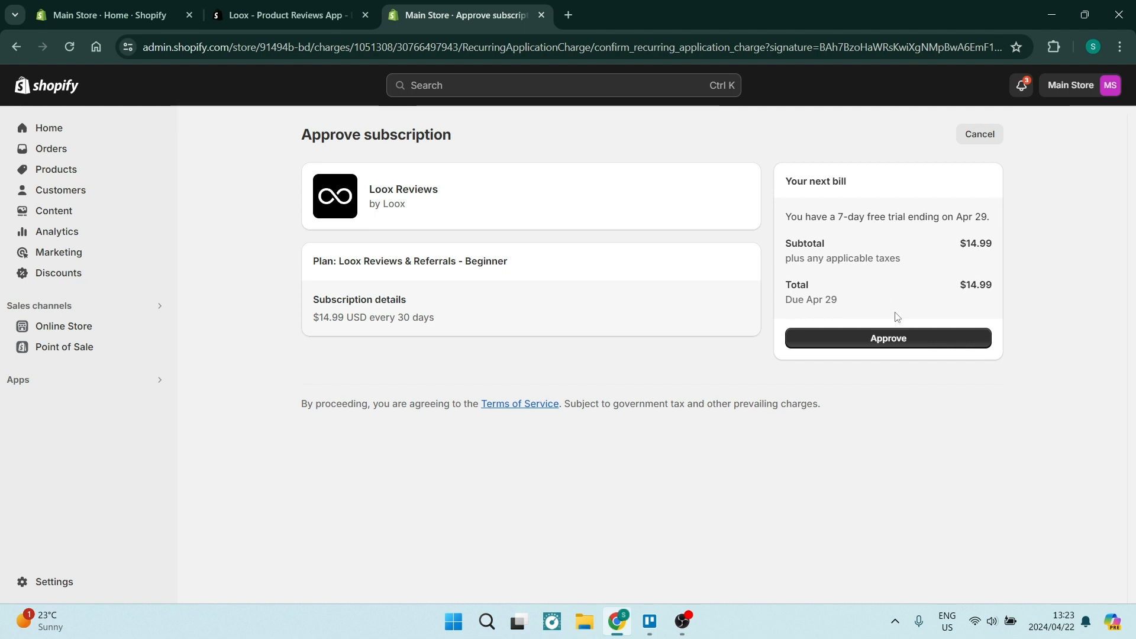
left_click(893, 346)
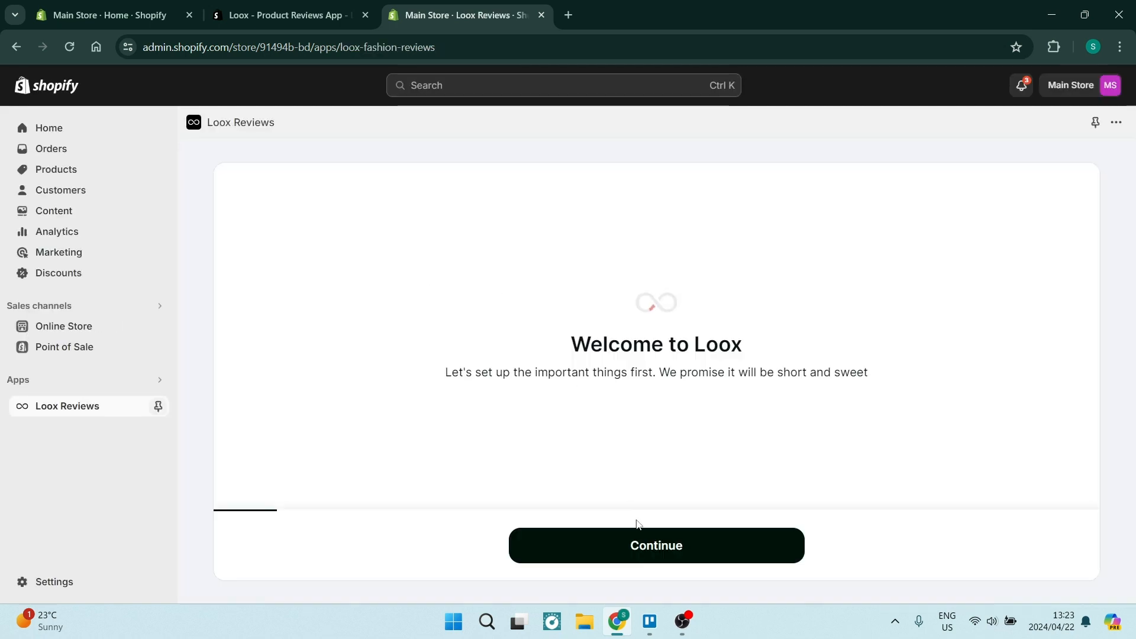
Step: Enable the Loox Core Script in the Dawn theme, save the theme, and continue the Loox setup
left_click(642, 545)
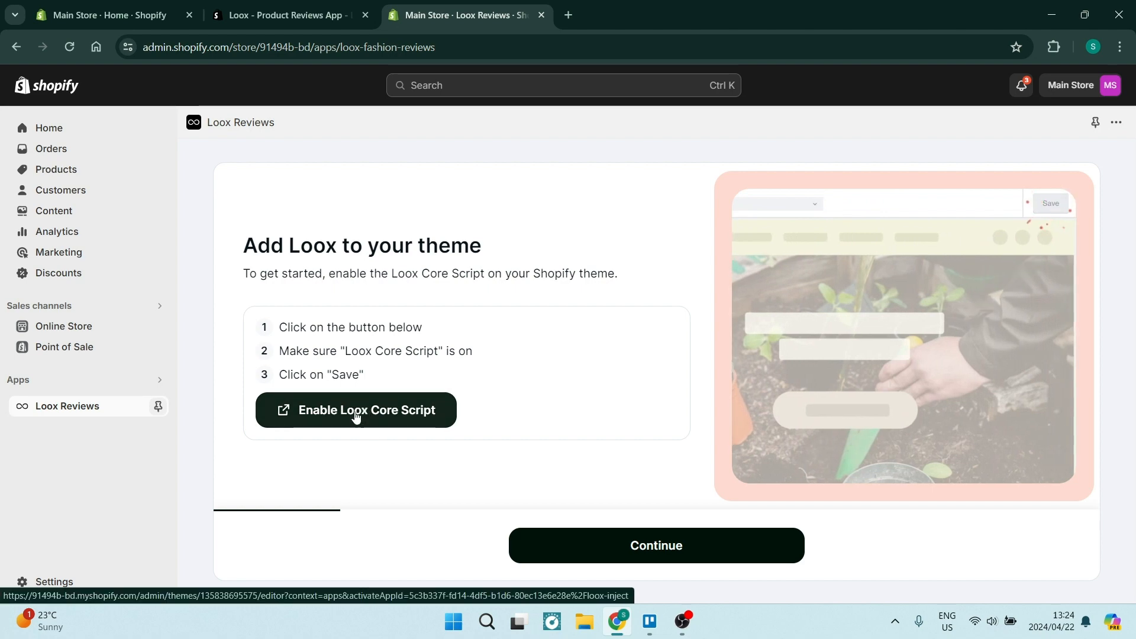
left_click(355, 415)
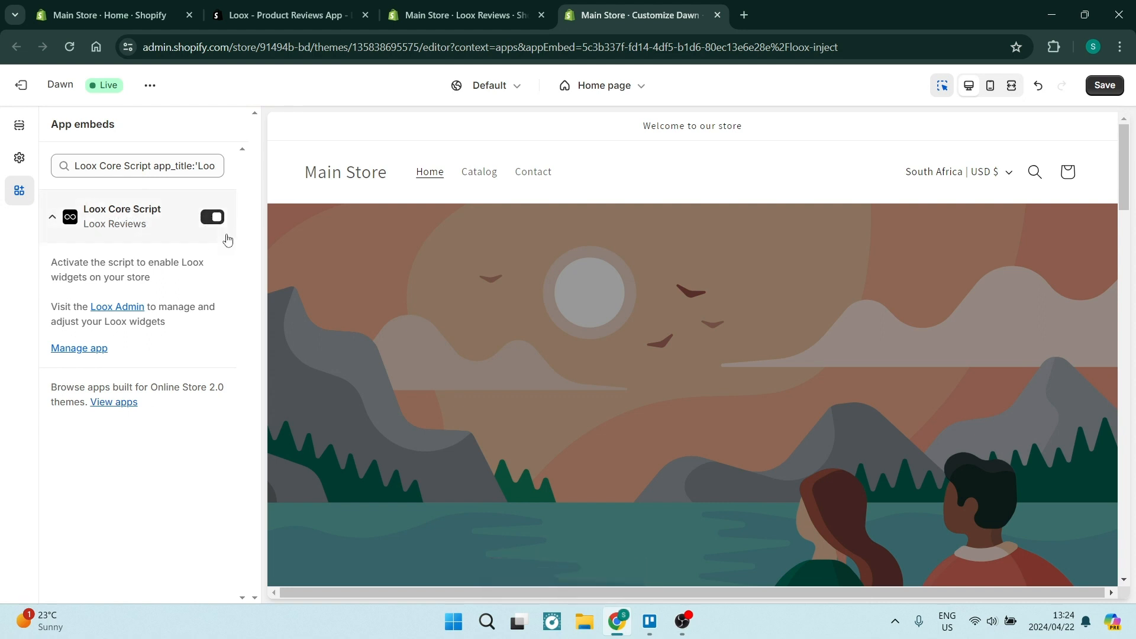
left_click(1103, 90)
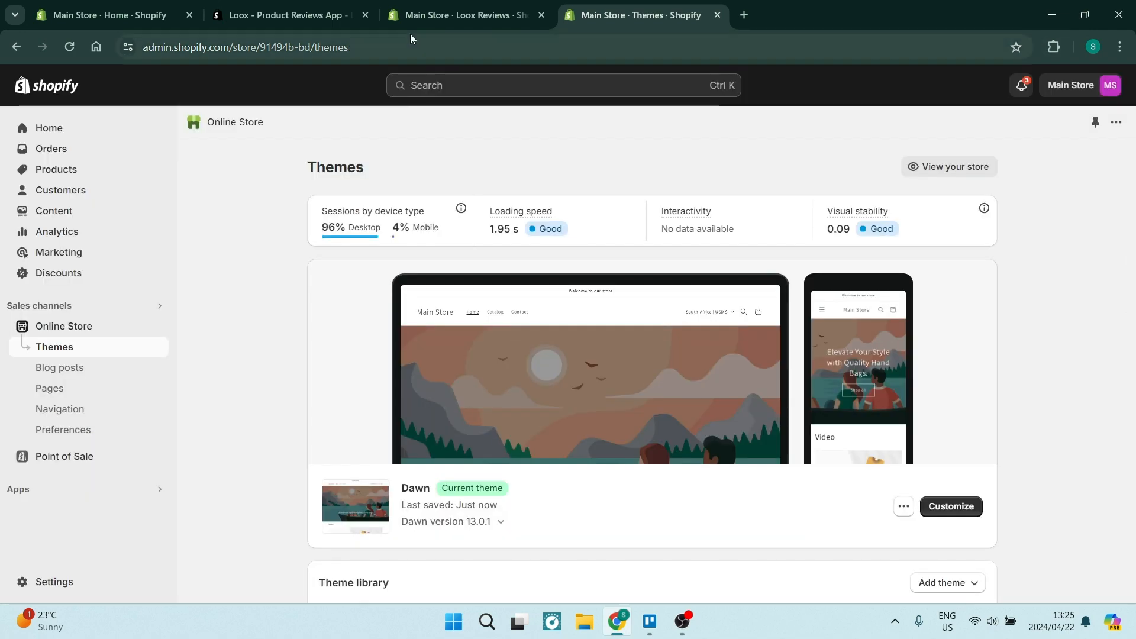
left_click(426, 15)
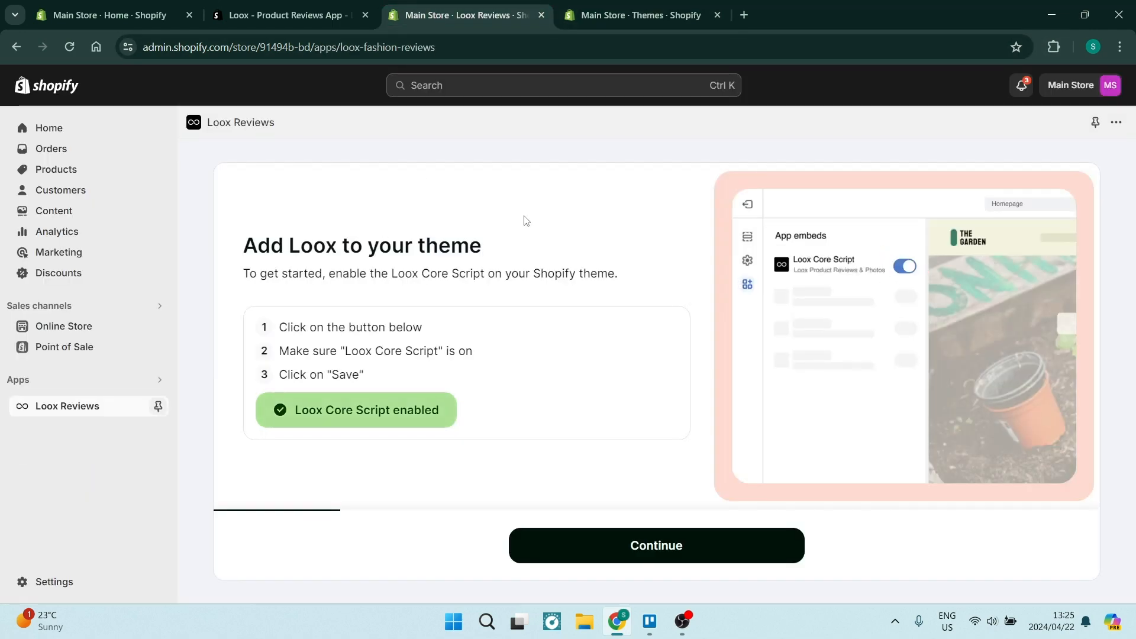
left_click(717, 14)
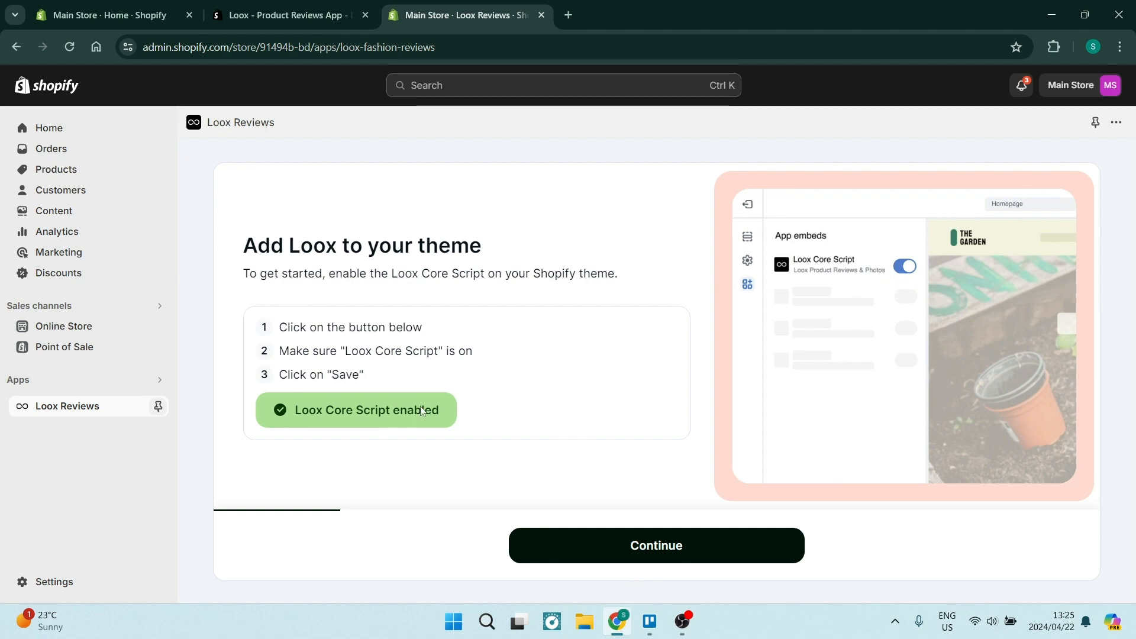
left_click(657, 544)
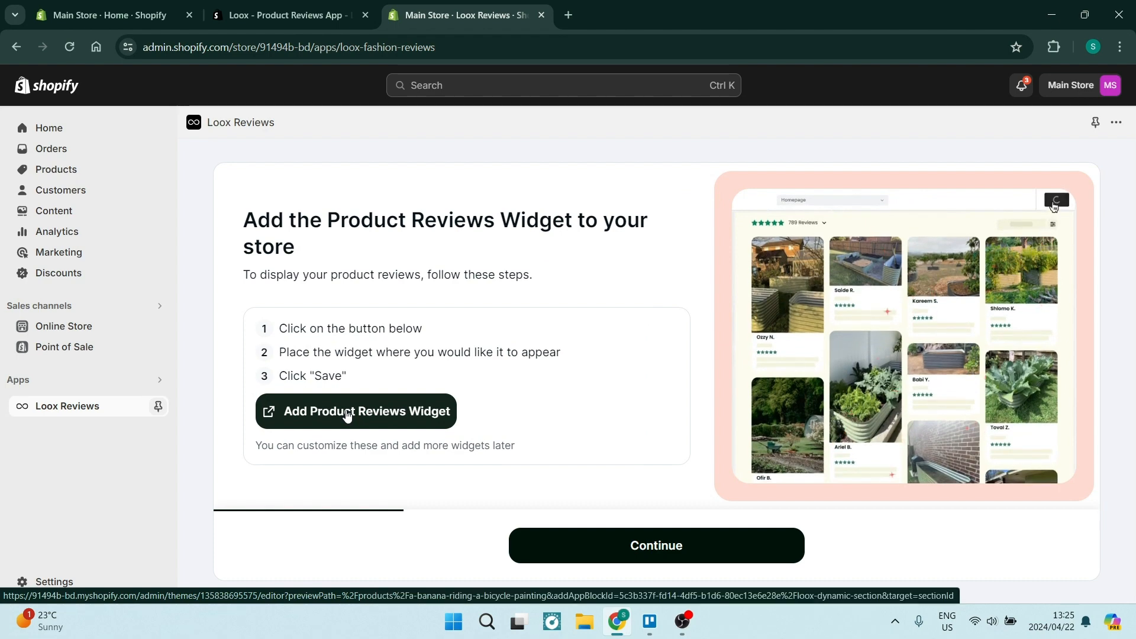
Step: Add the Product Reviews Widget to the default product template, save it, and continue the Loox setup
left_click(347, 413)
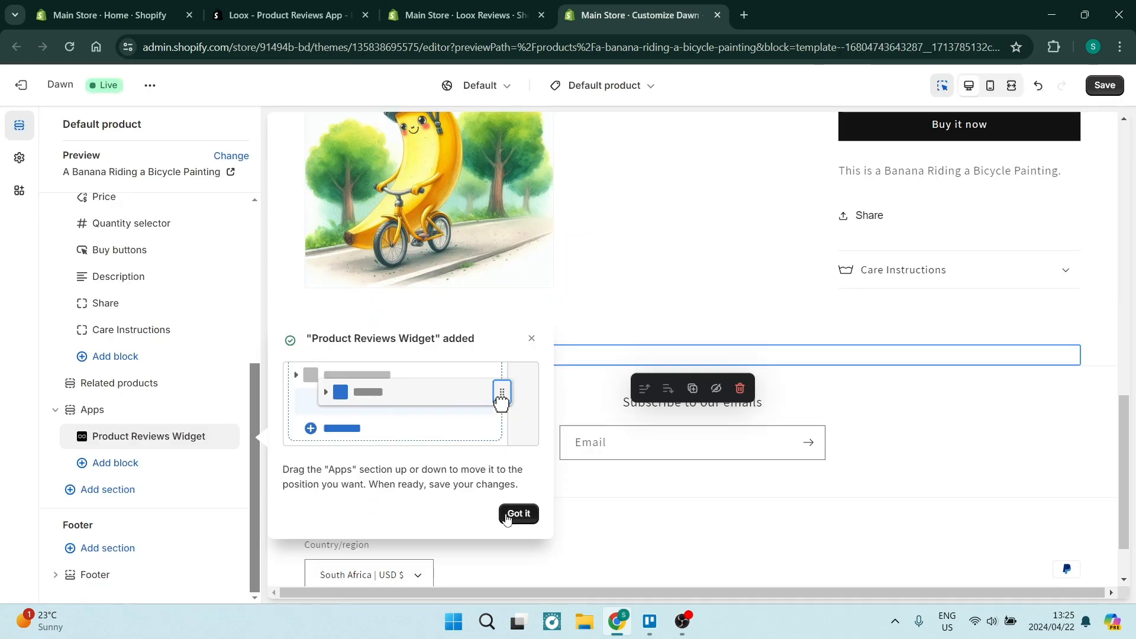
left_click_drag(311, 338, 482, 345)
left_click(518, 514)
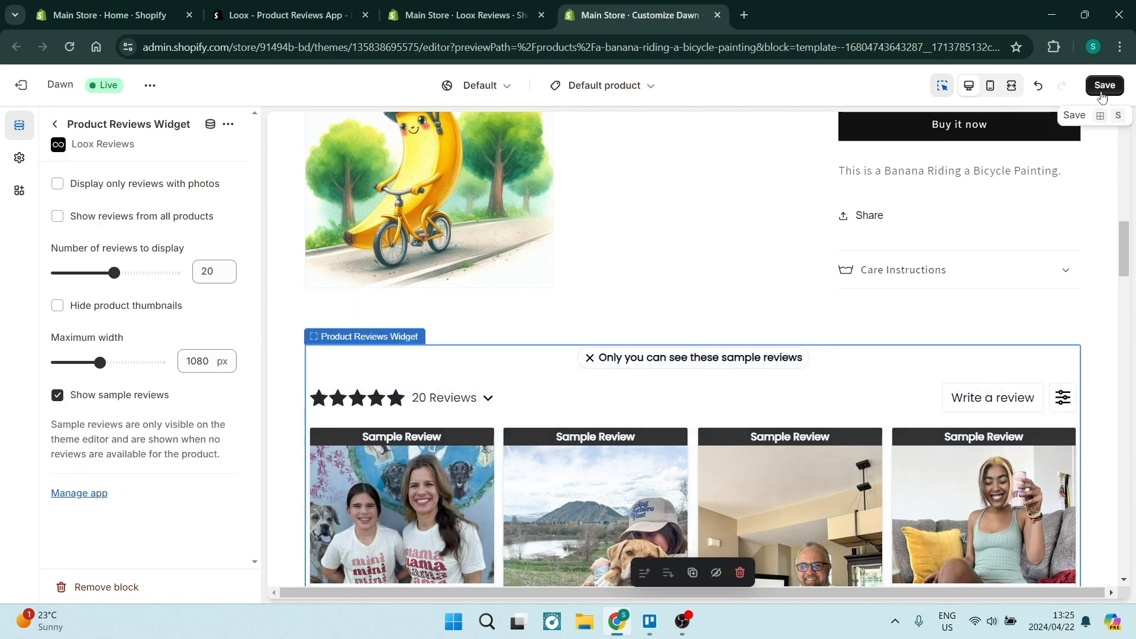
left_click(1103, 90)
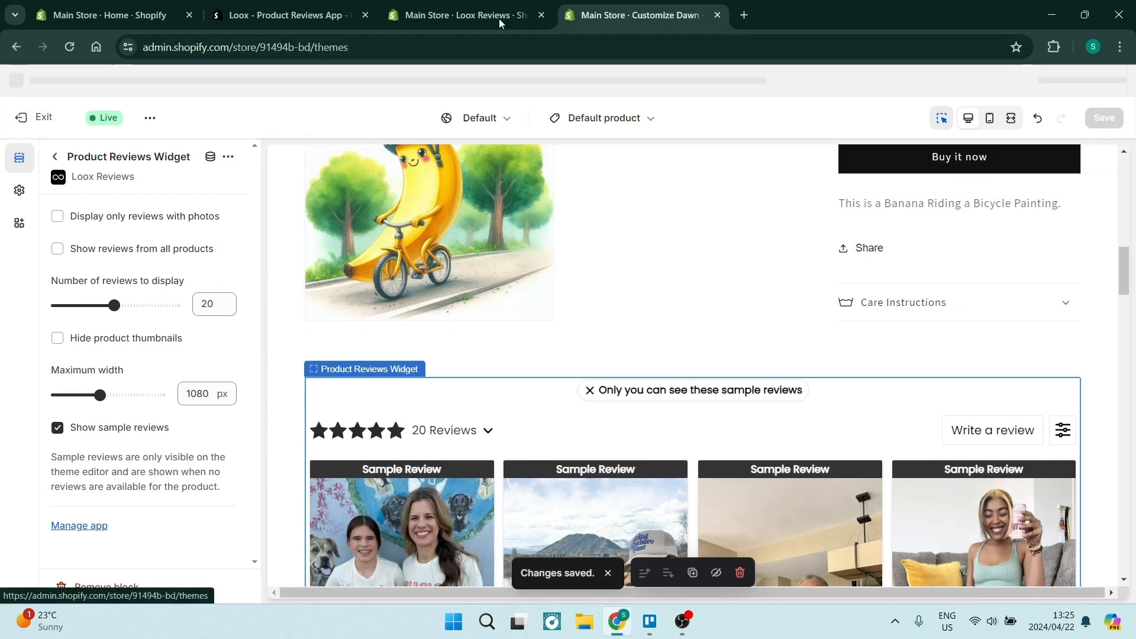
left_click(467, 14)
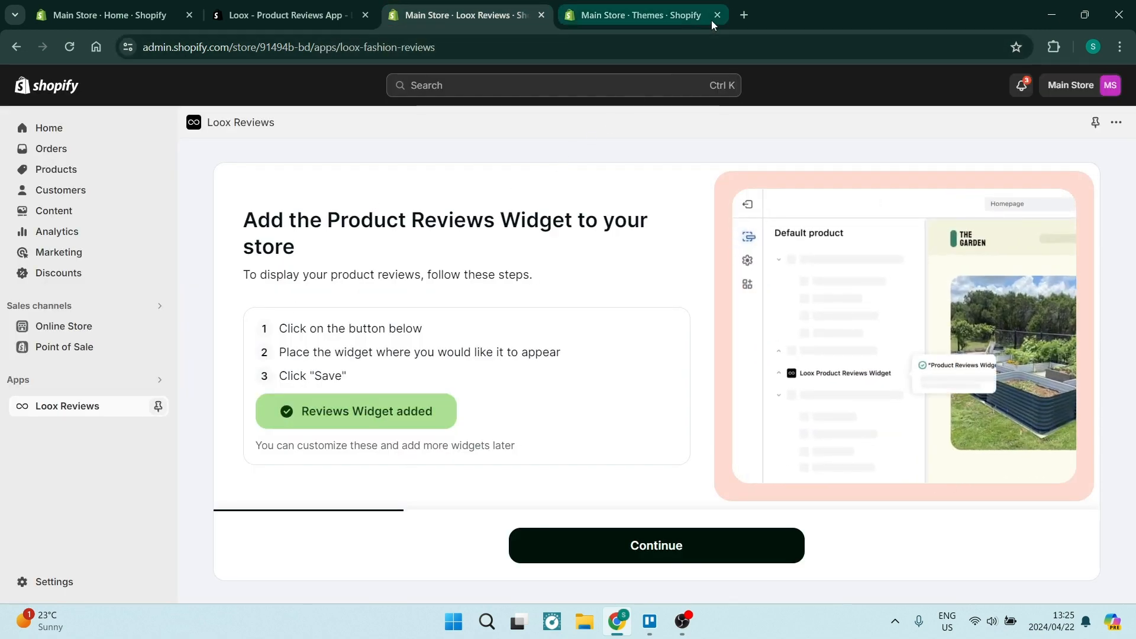
left_click(714, 16)
left_click(579, 542)
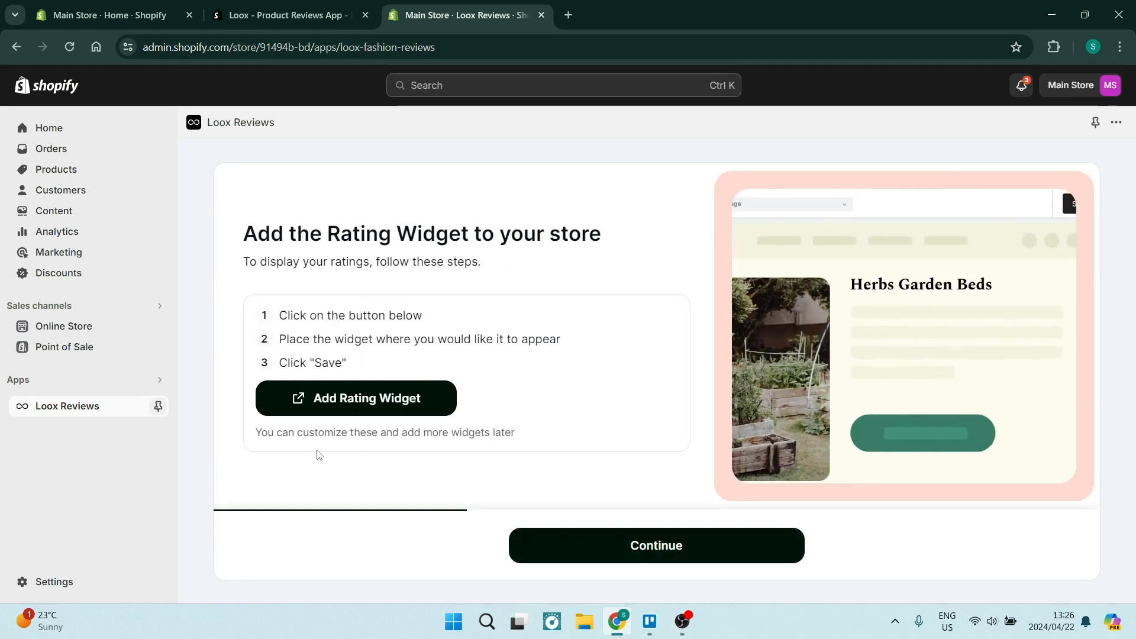
Step: Add the Rating Widget to the default product template, save it, and continue to the store language setup
left_click(368, 398)
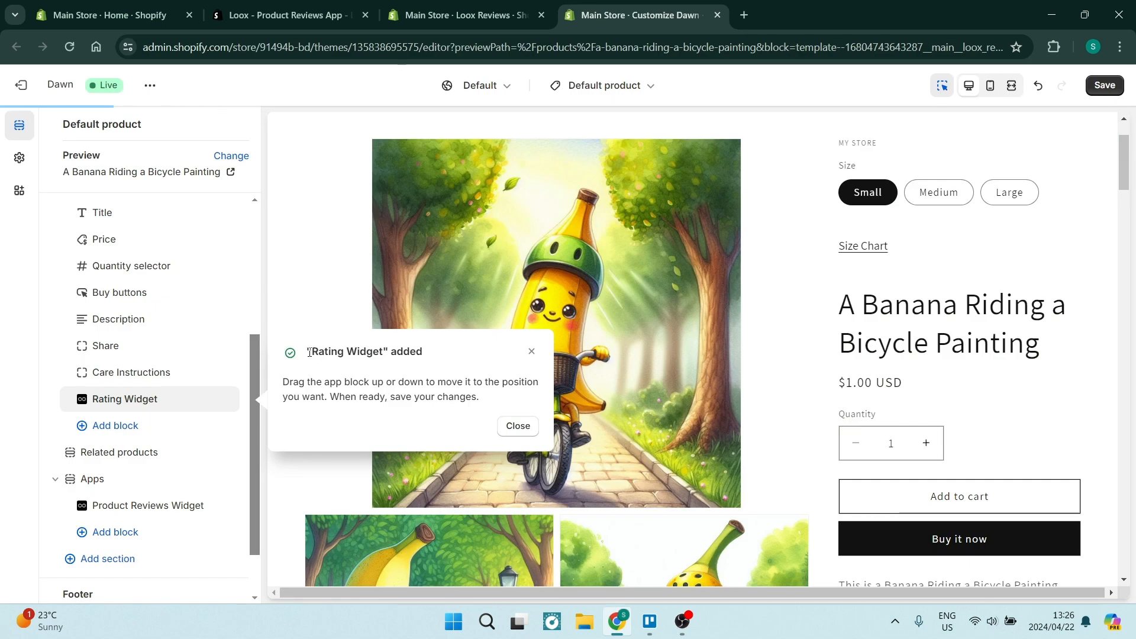
left_click_drag(310, 352, 431, 360)
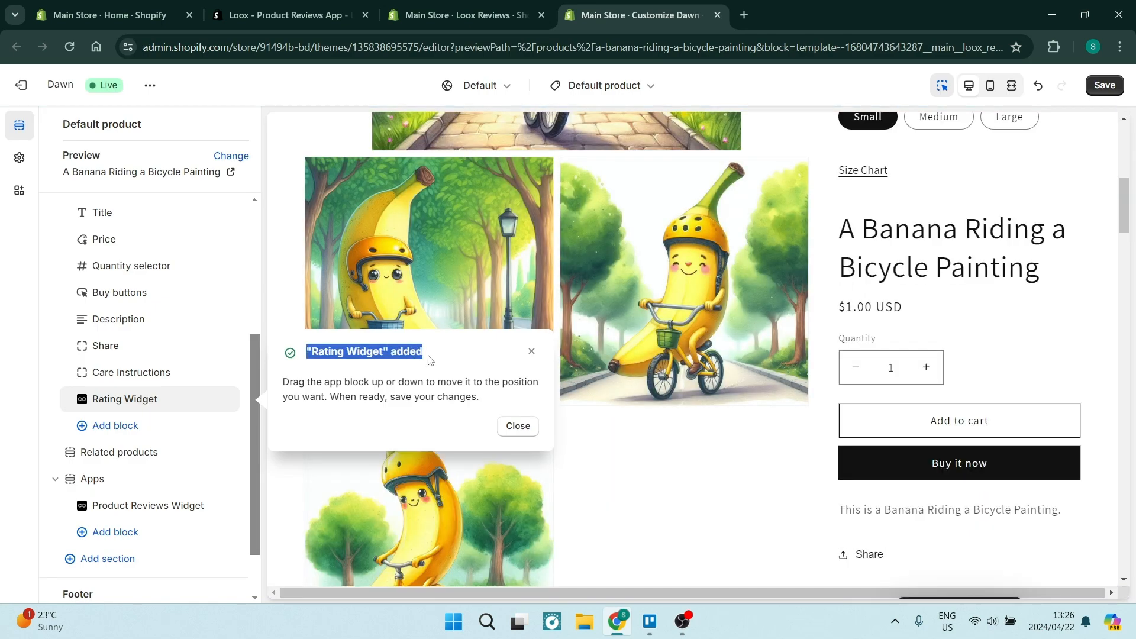
left_click(510, 426)
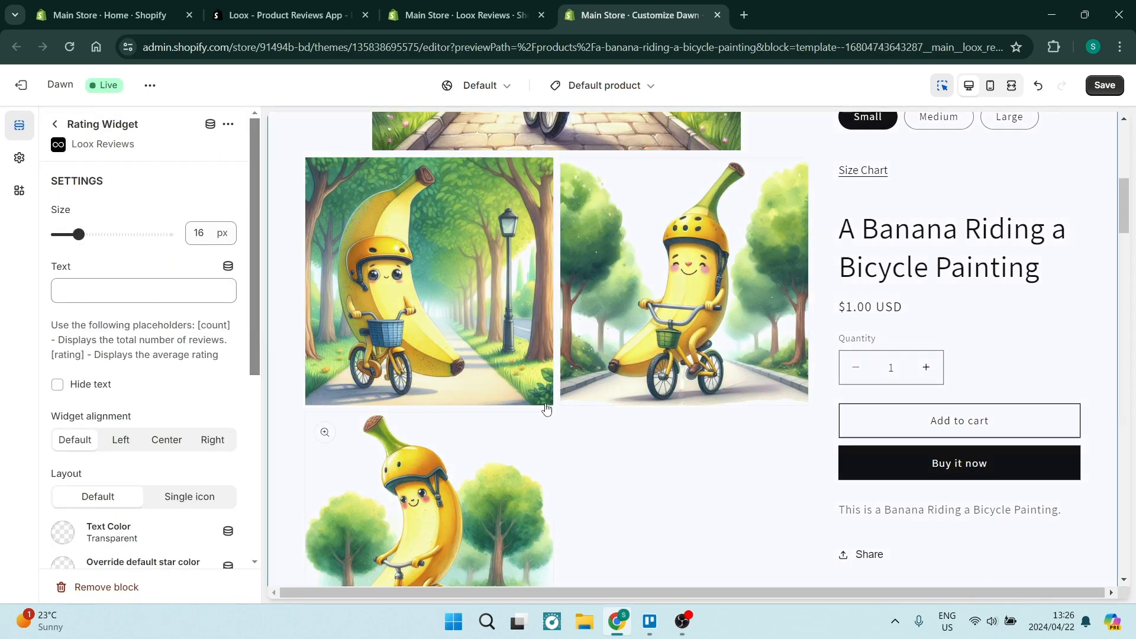
left_click(1104, 85)
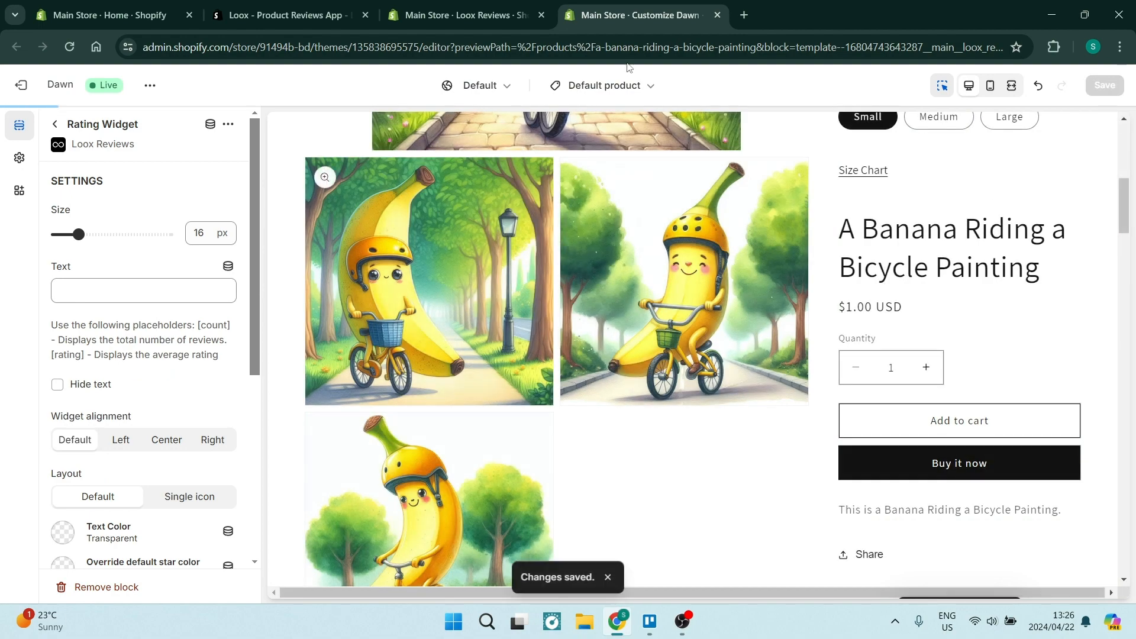
left_click(717, 15)
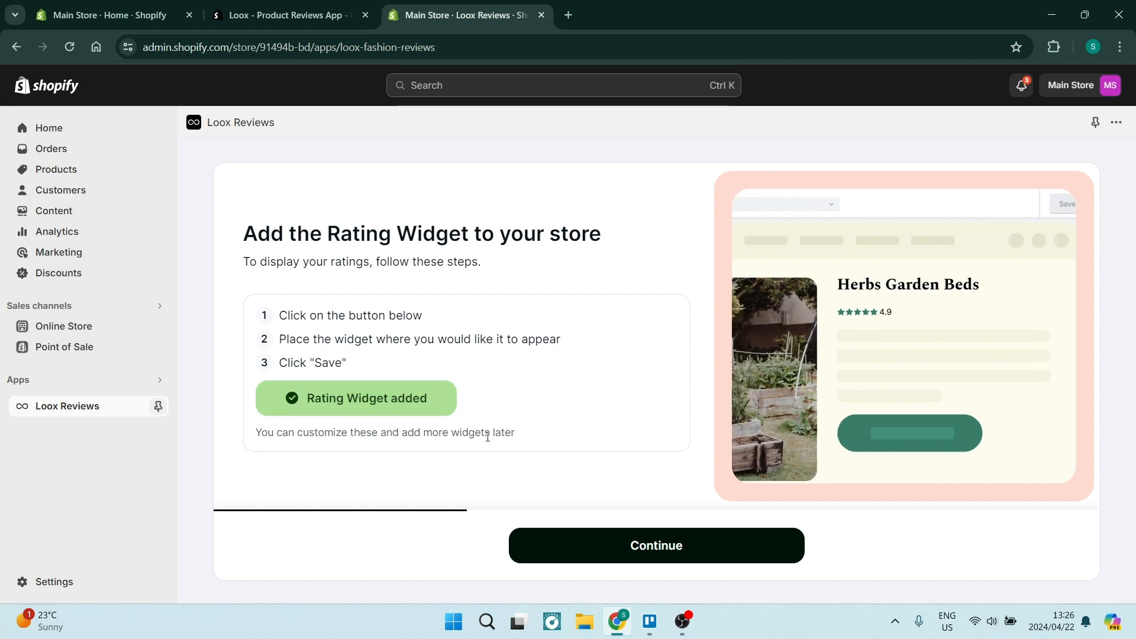
left_click(617, 545)
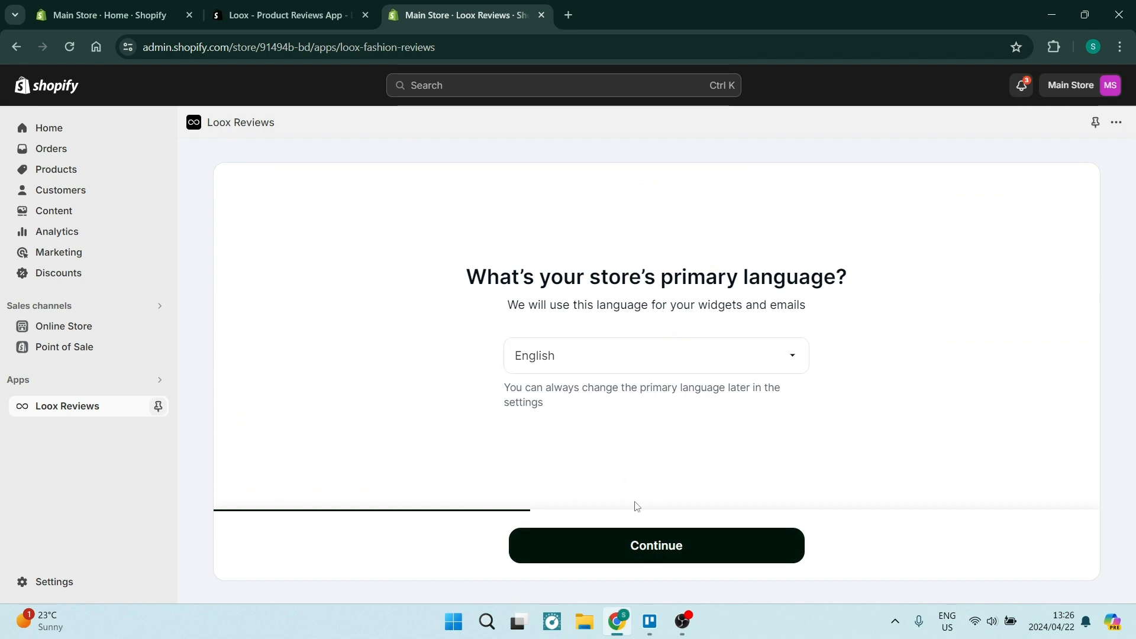
Step: Accept English as the store's primary language and the default brand color, star icon and reviews widget layout
left_click(631, 552)
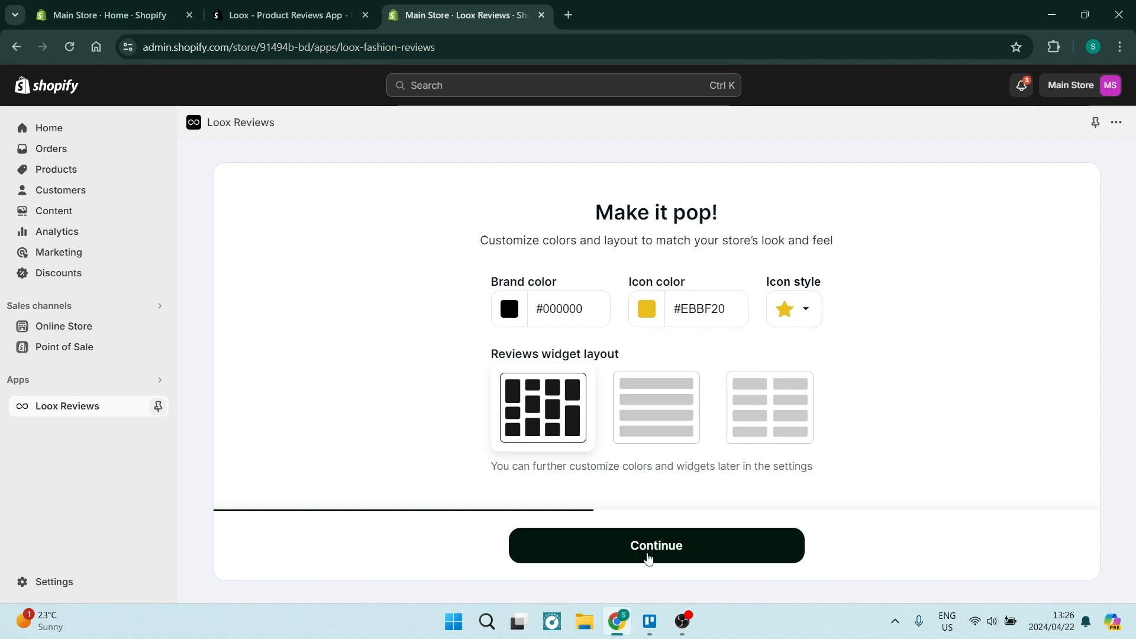
left_click(655, 547)
left_click(655, 548)
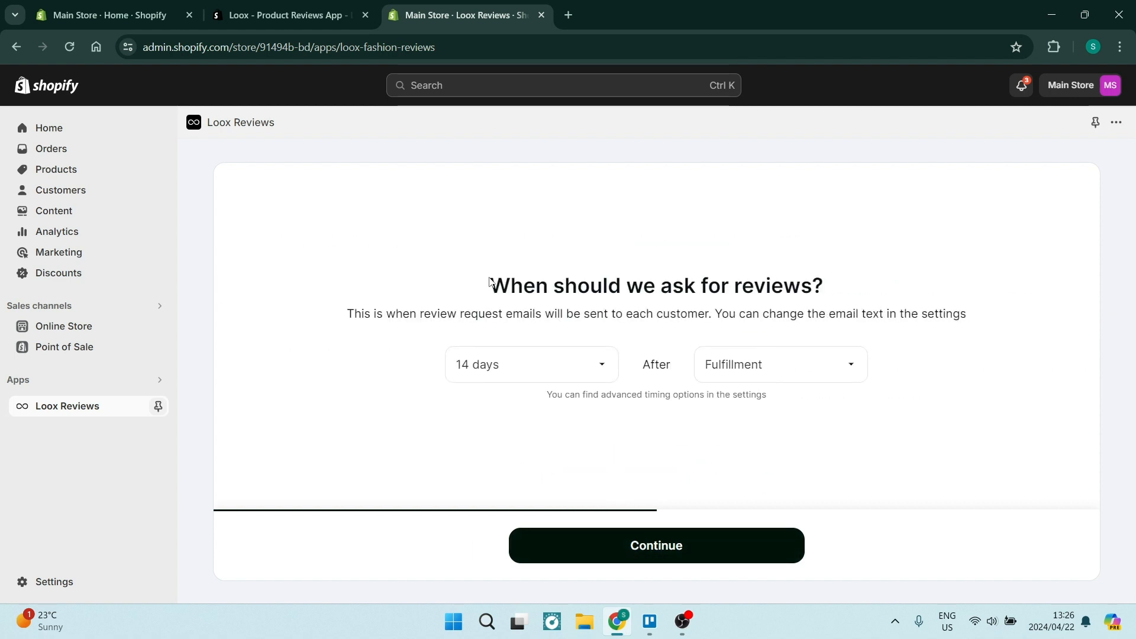
Step: Schedule review request emails for 7 days after purchase and continue the setup
left_click_drag(484, 280, 828, 280)
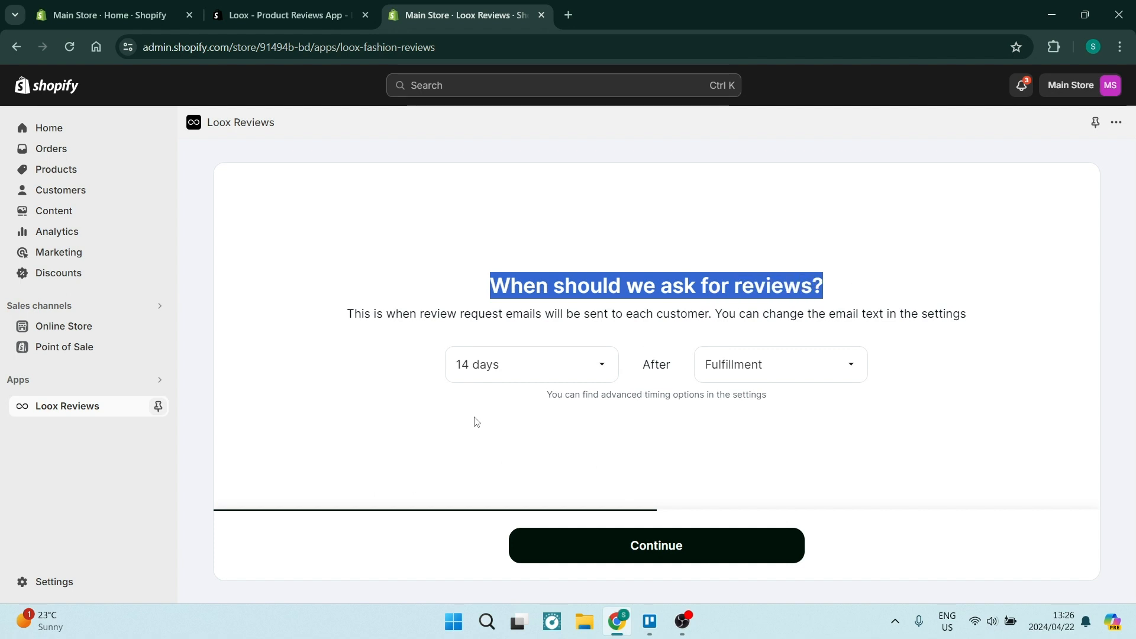
left_click(598, 366)
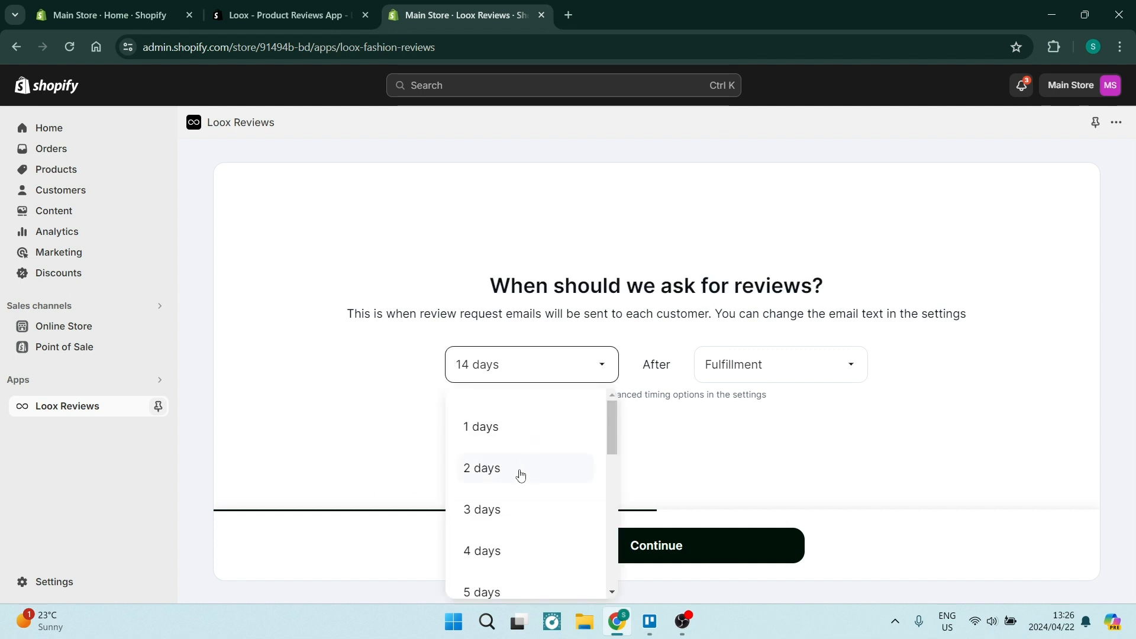
scroll(510, 521, "down", 3)
left_click(509, 525)
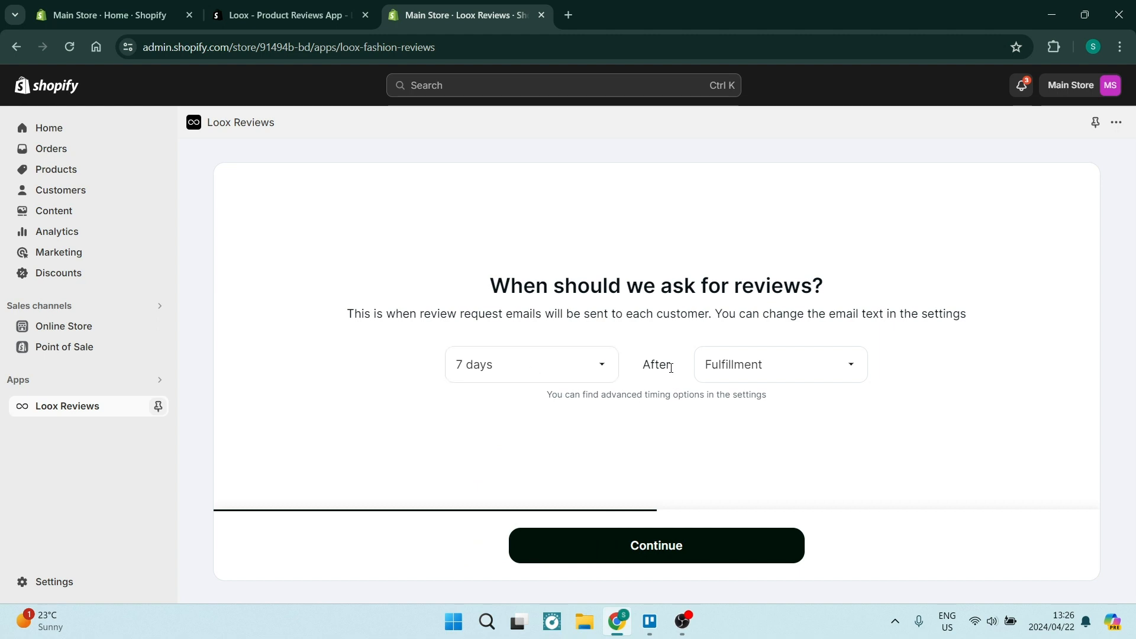
left_click(766, 372)
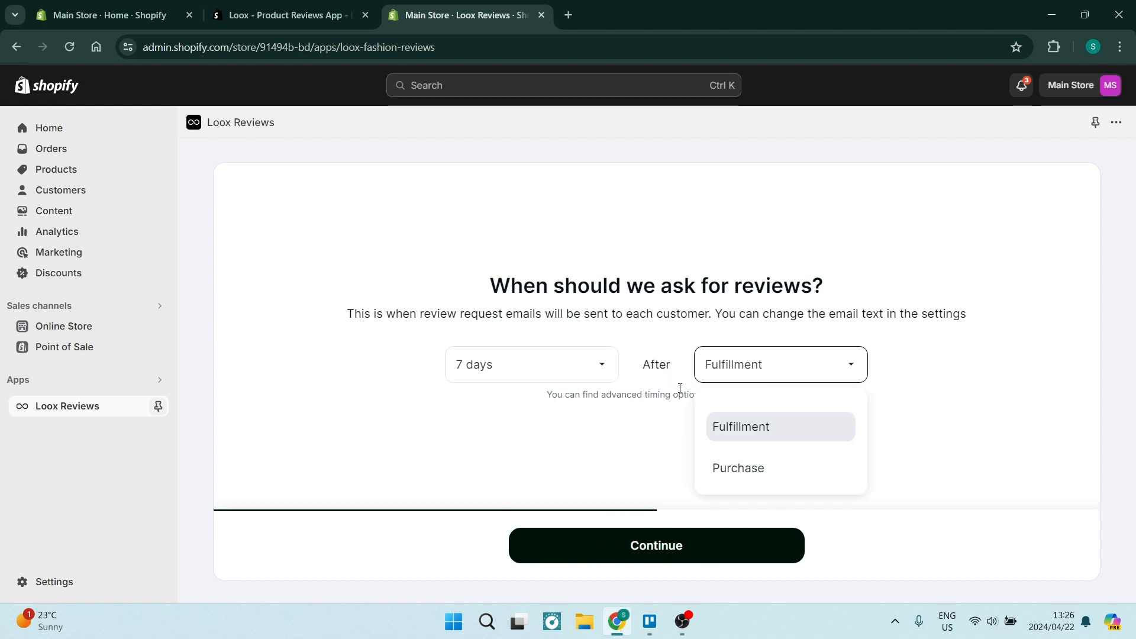
left_click(733, 468)
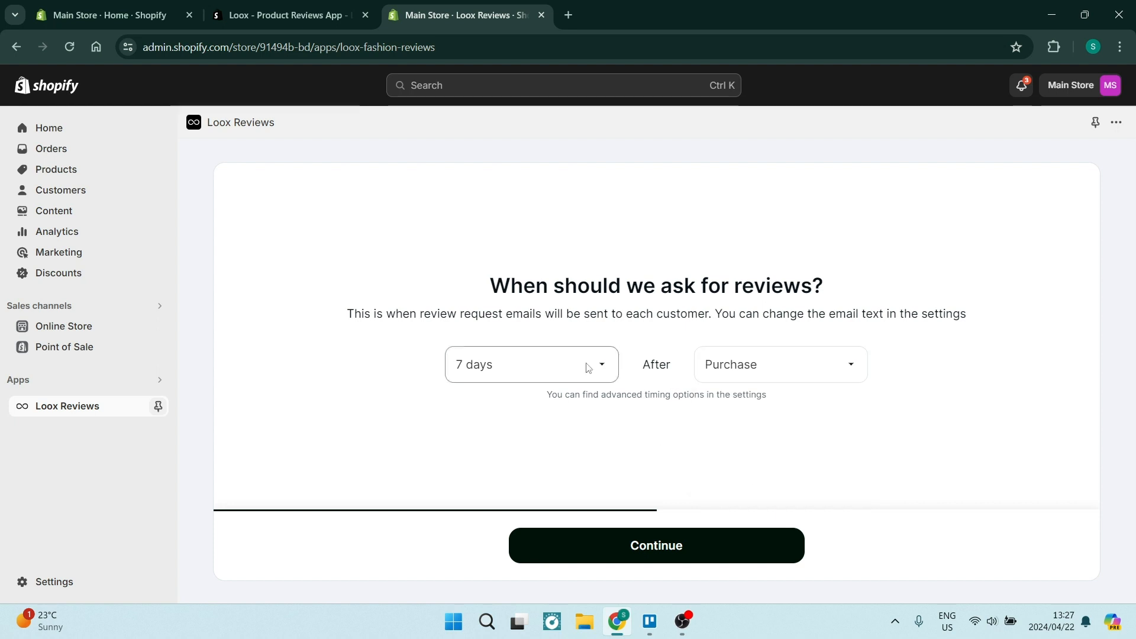
left_click(657, 546)
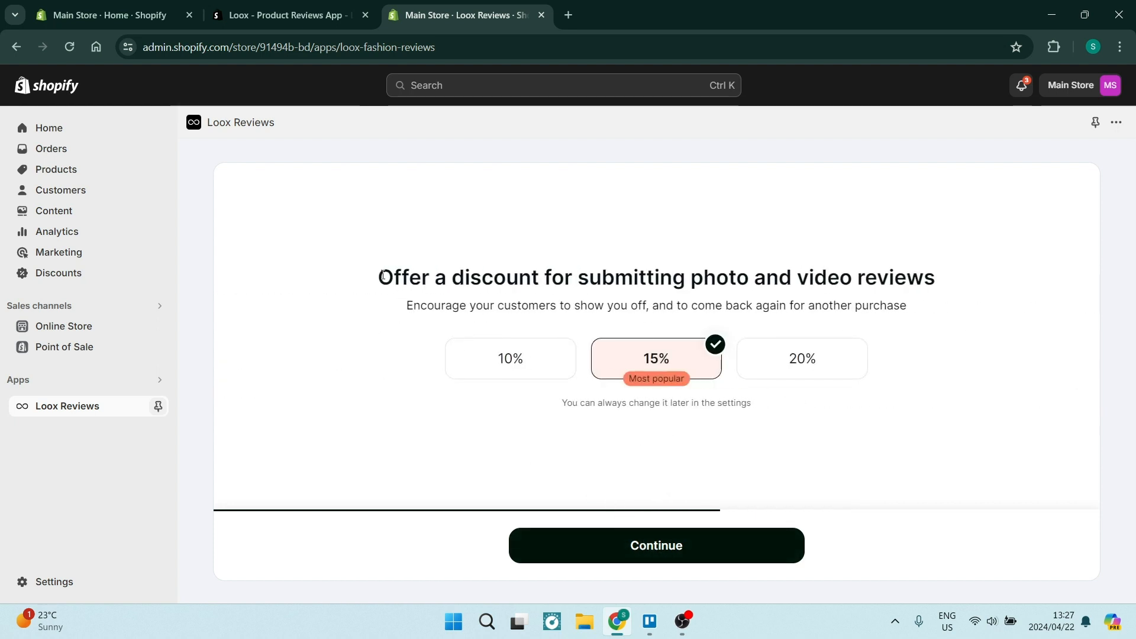
Step: Offer a 10% discount for submitting photo and video reviews and continue to the referrals program
left_click_drag(384, 275, 948, 284)
left_click(714, 455)
left_click(507, 367)
left_click(664, 556)
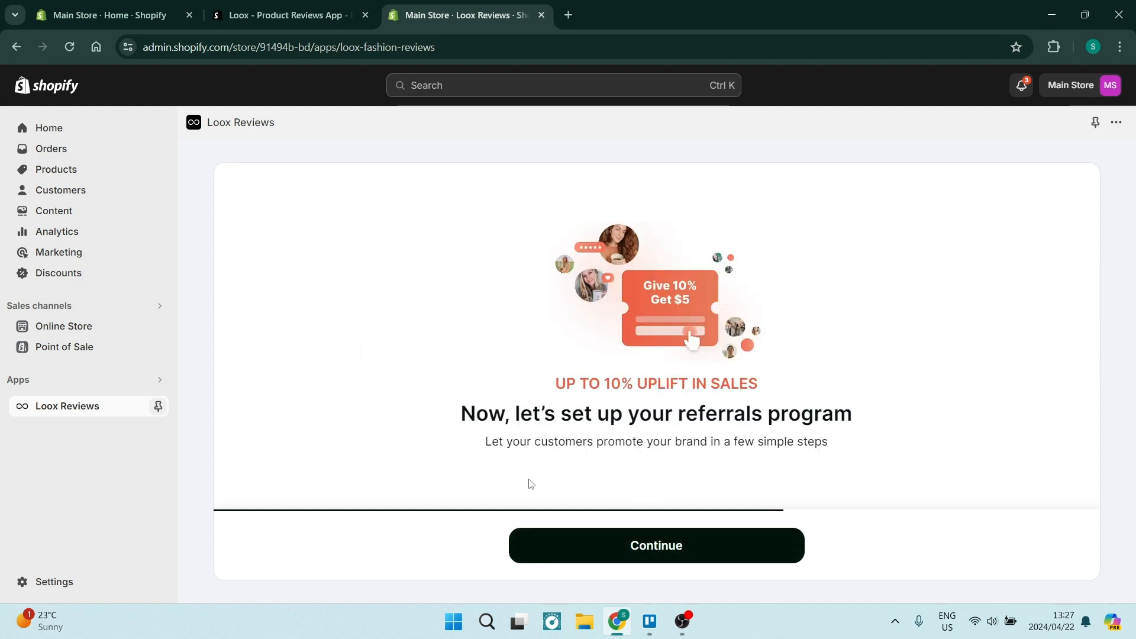
Step: Begin the referrals program setup, set its minimum purchase amount to $100, and continue past the discounts and rewards
left_click_drag(460, 424, 873, 419)
left_click(690, 536)
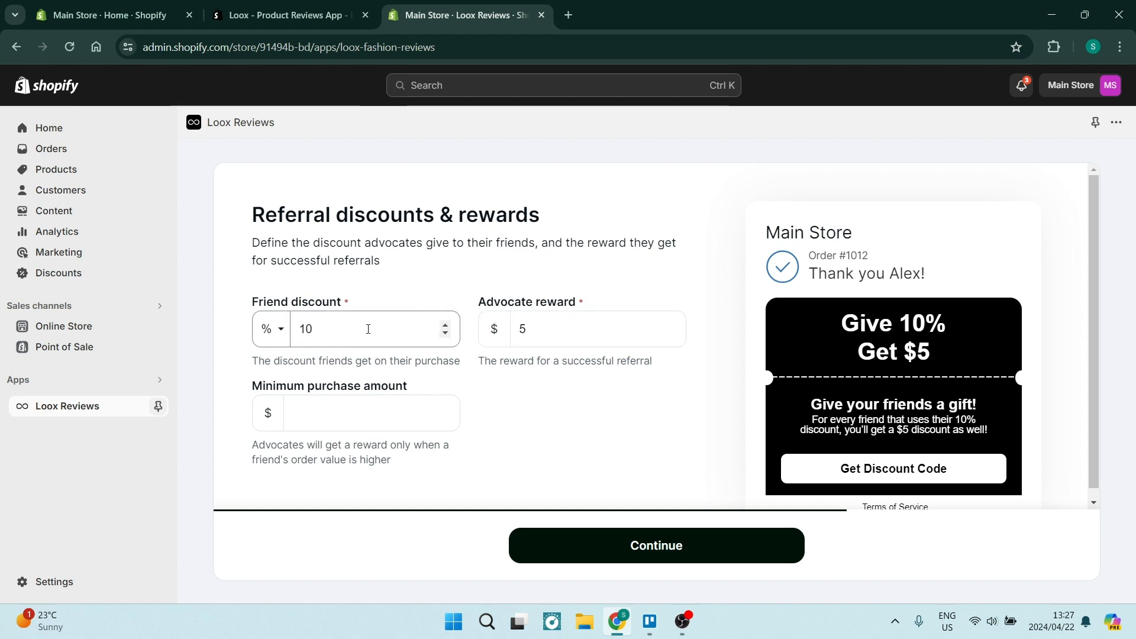
left_click(342, 416)
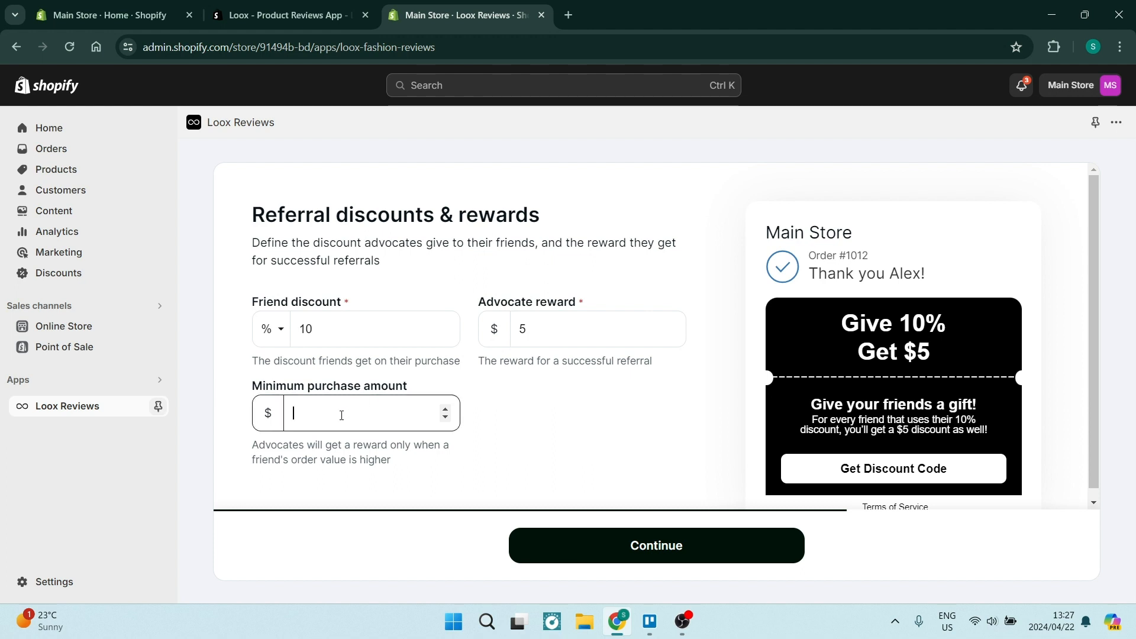
type("100")
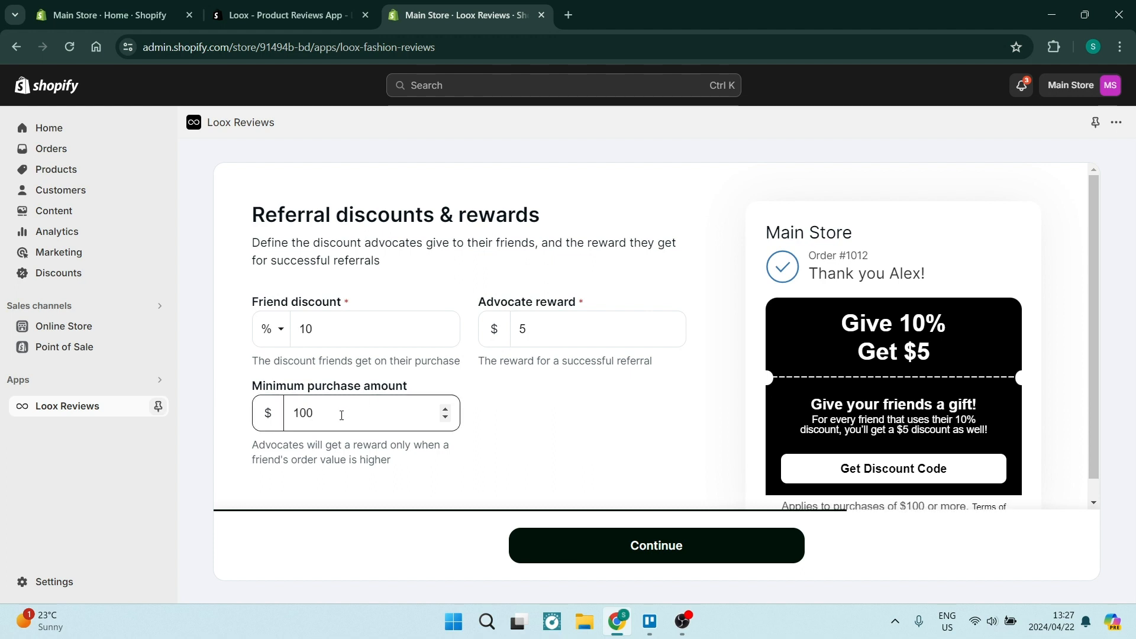
left_click(578, 414)
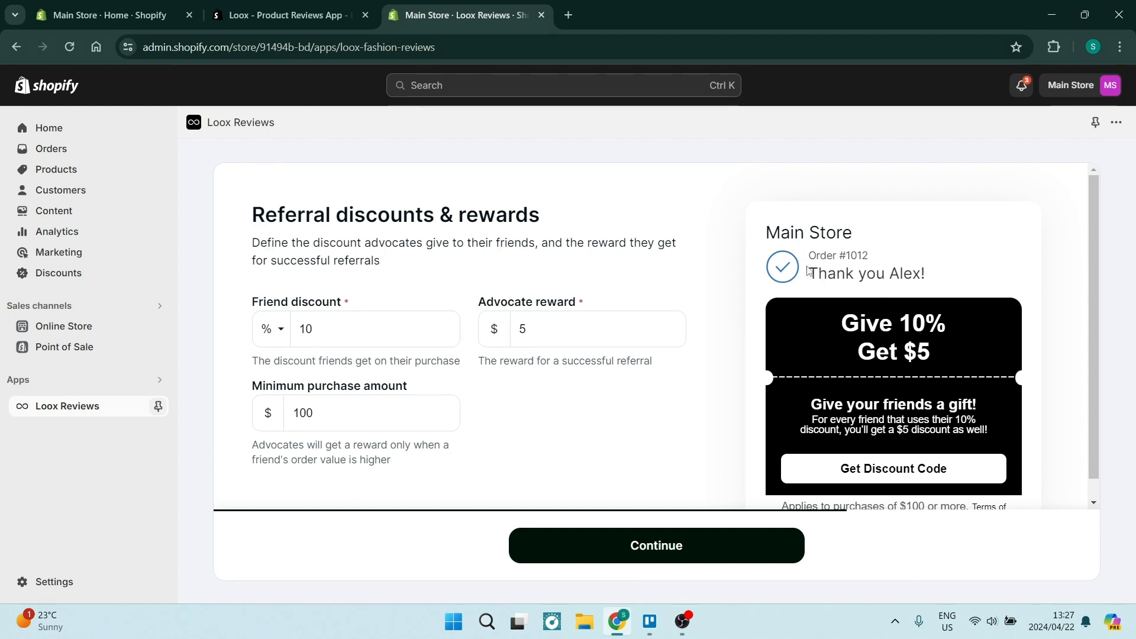
scroll(810, 271, "down", 1)
left_click(650, 549)
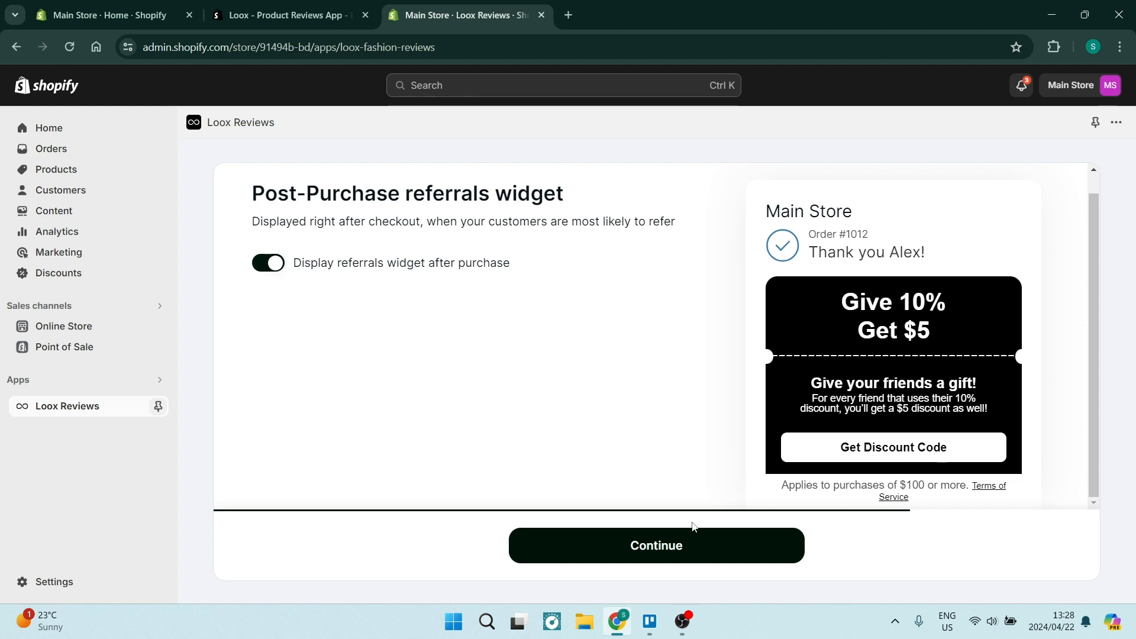
Step: Accept the enabled Post-Purchase referrals widget and Onsite Referrals widget and continue the setup
left_click(668, 542)
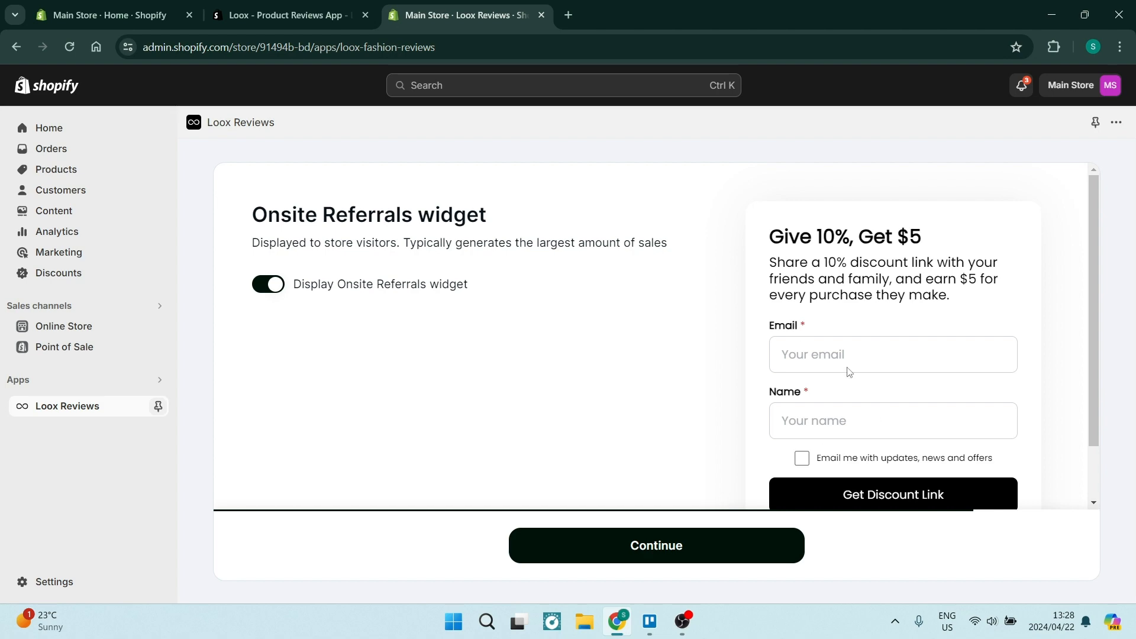
scroll(752, 498, "down", 2)
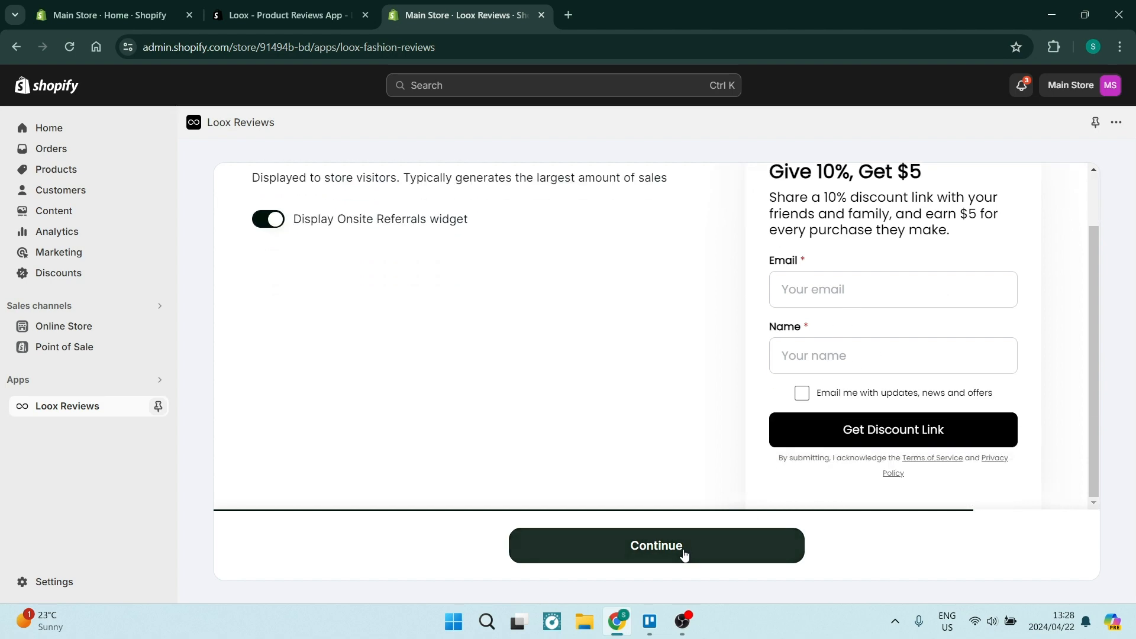
left_click(683, 549)
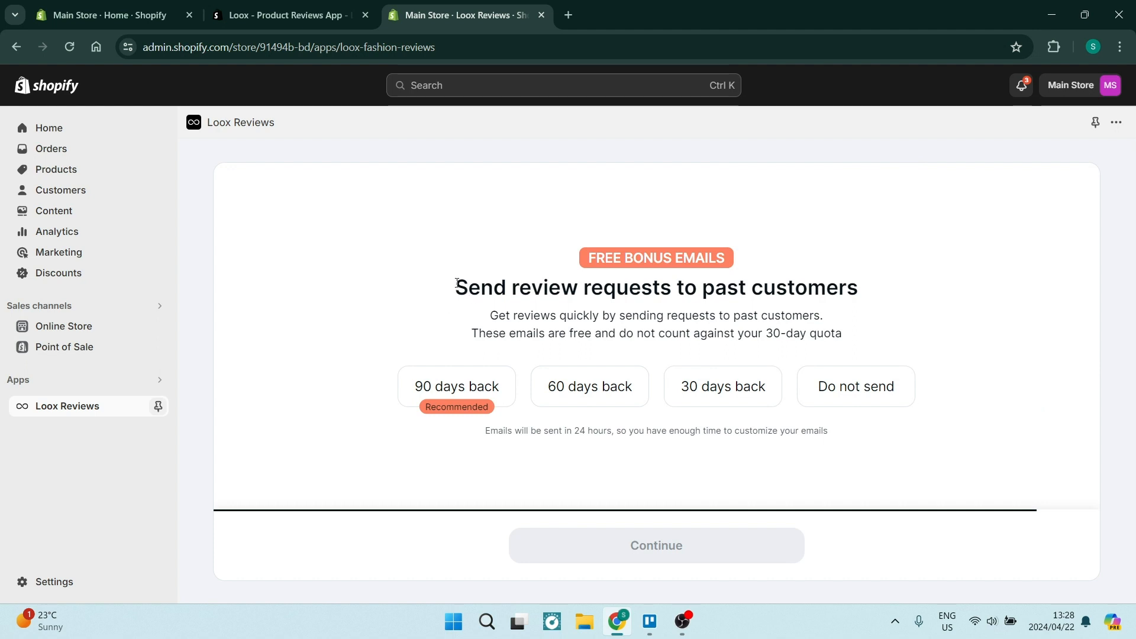
Step: Choose to send review requests to past customers from 90 days back, finish the setup, and enter the Loox admin
left_click_drag(455, 287, 880, 301)
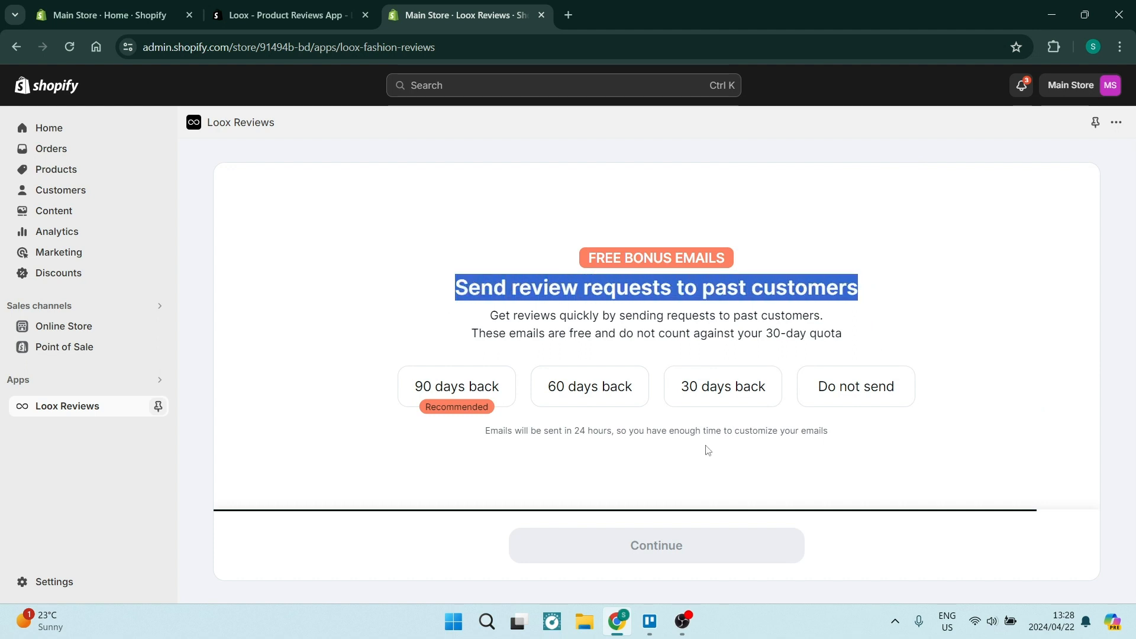
left_click(466, 398)
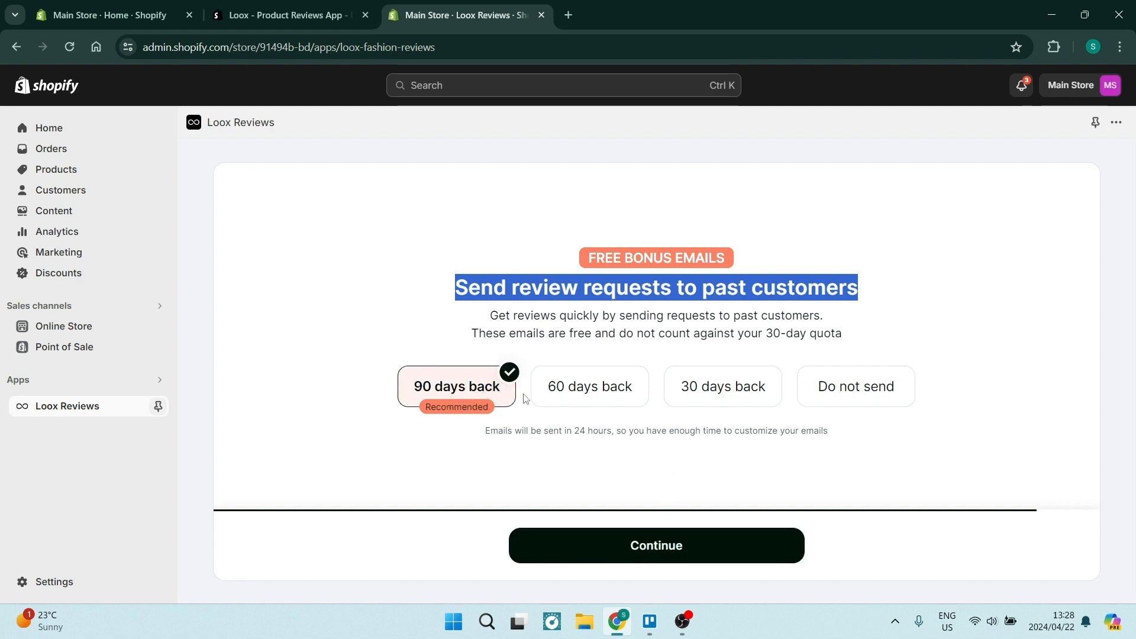
left_click(678, 554)
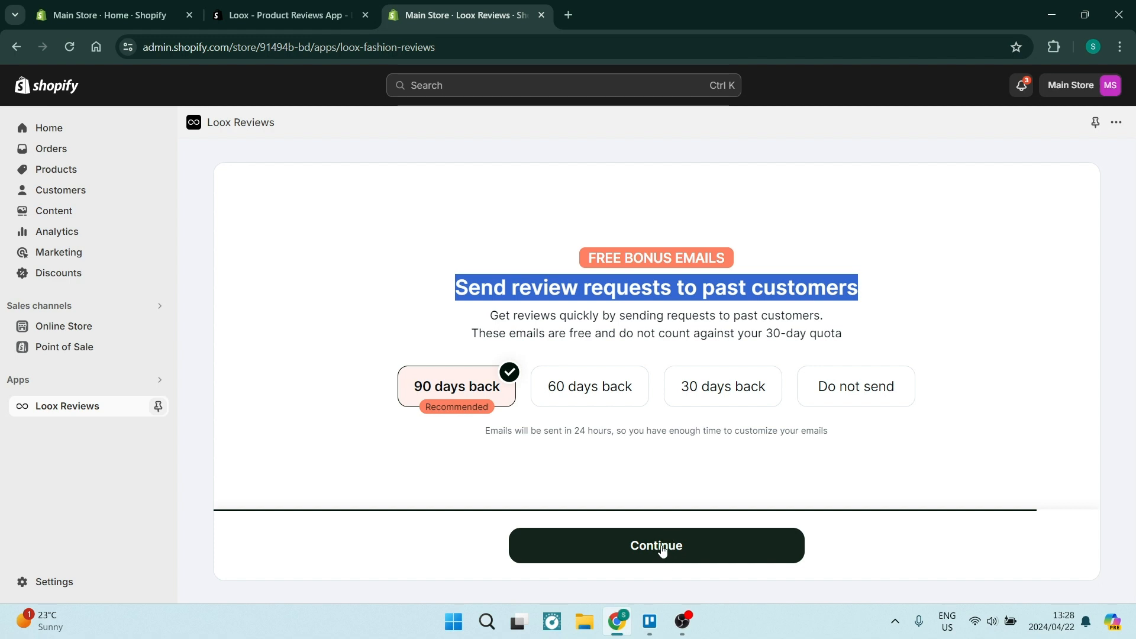
left_click(657, 547)
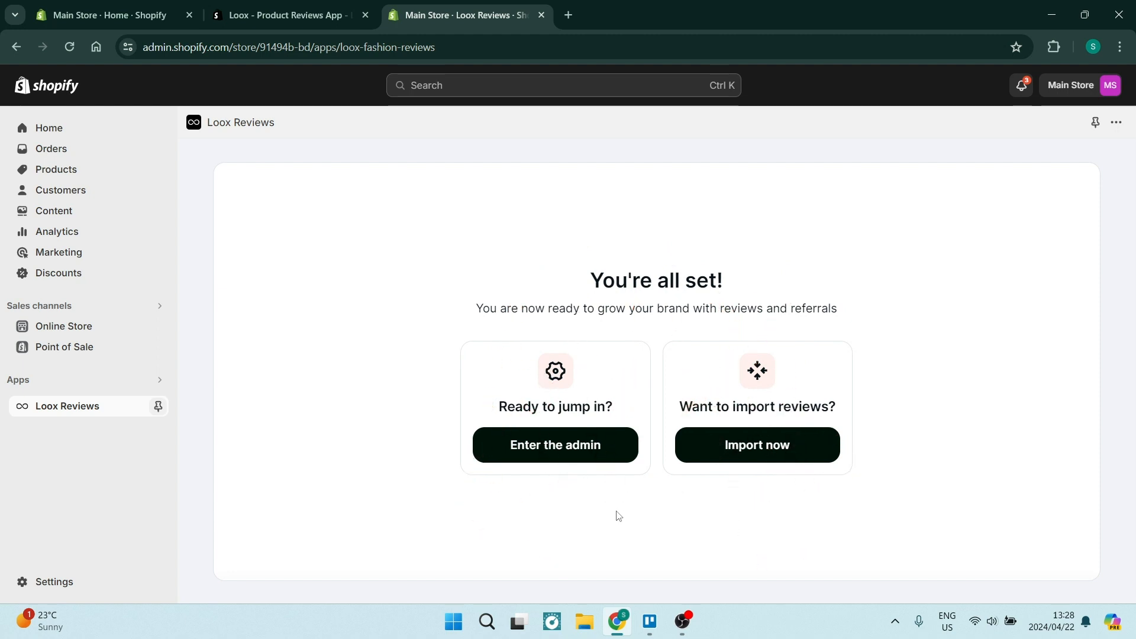
left_click(562, 449)
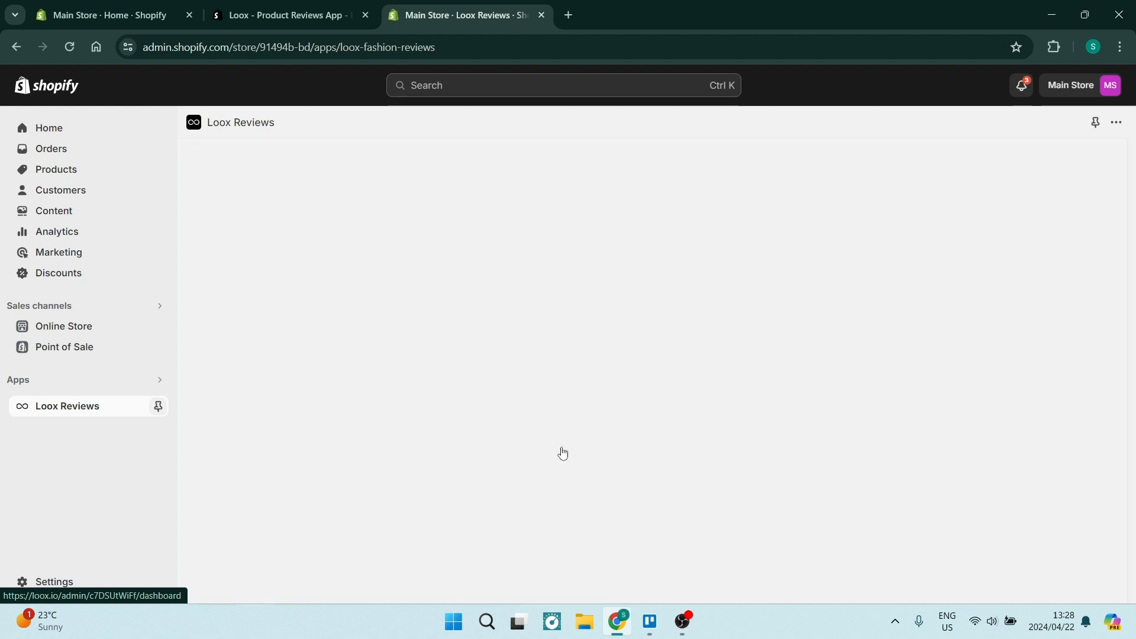